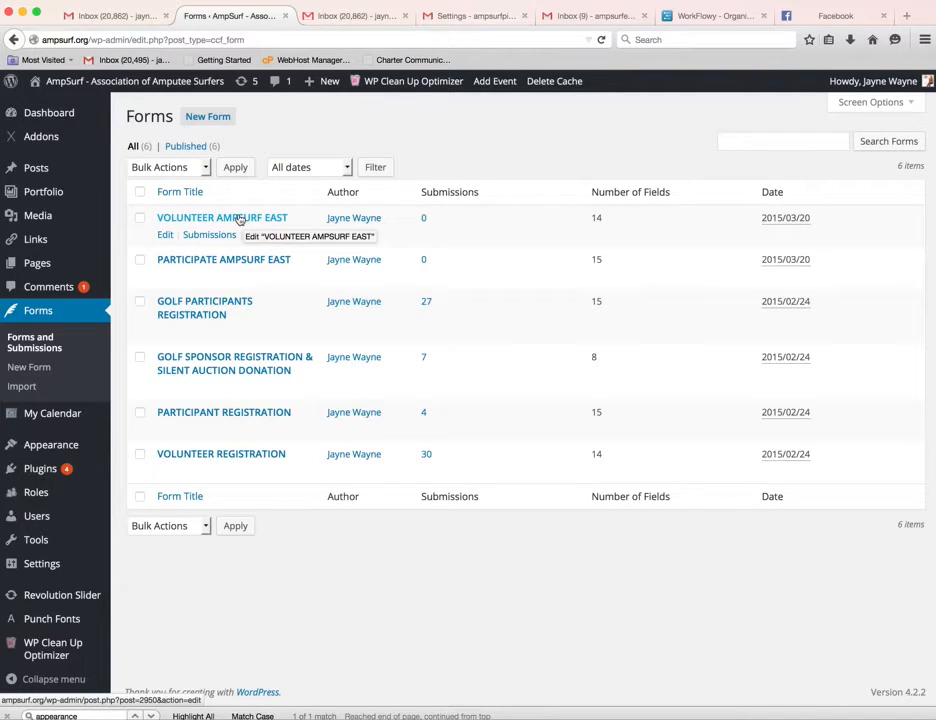
# Open the VOLUNTEER AMPSURF EAST form for editing and bring up its Manage Form builder.
pyautogui.click(240, 219)
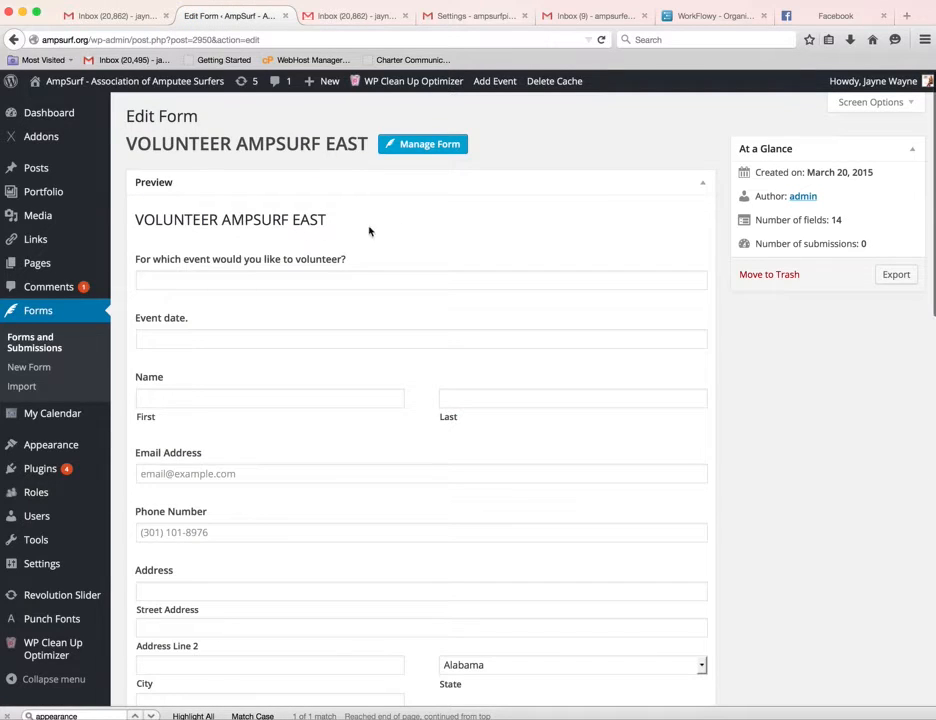
pyautogui.click(441, 147)
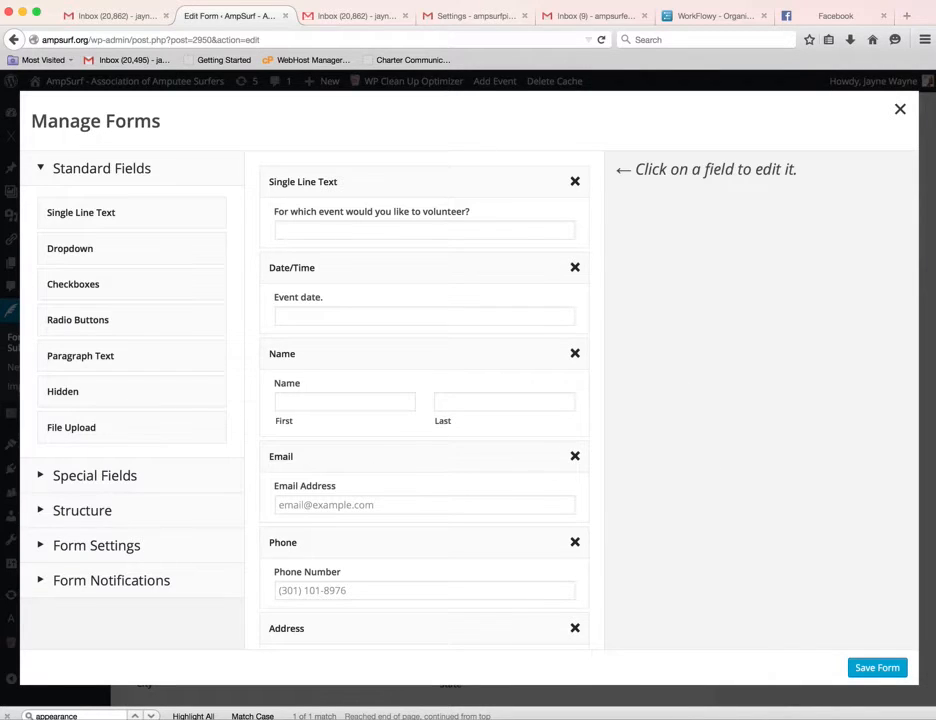
# Browse the Standard, Special and Structure field groups, then expand the form's Form Settings.
pyautogui.click(7, 716)
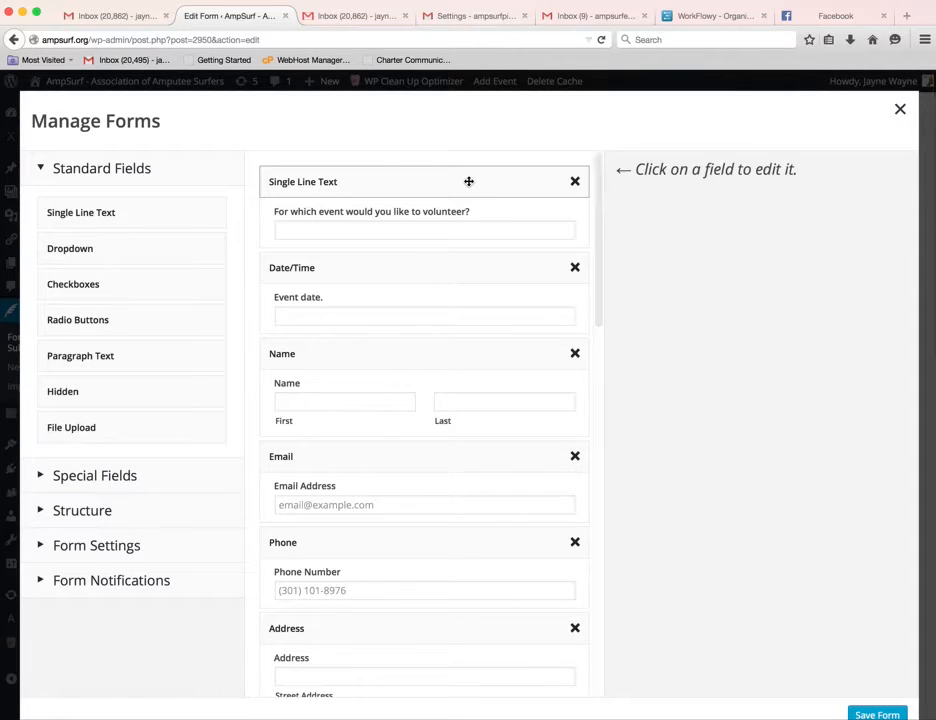
pyautogui.click(39, 167)
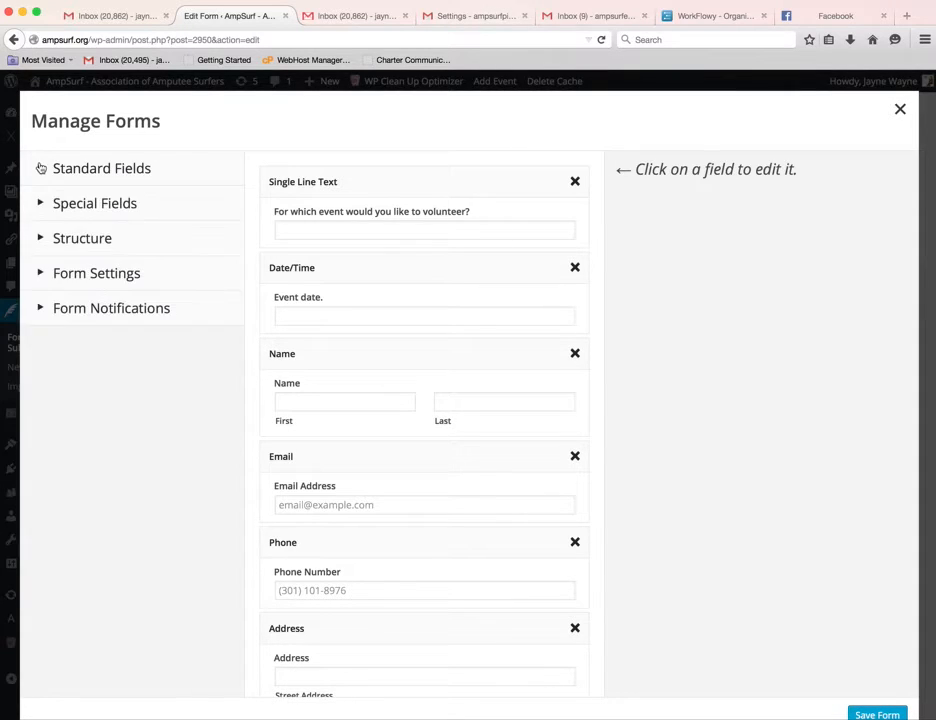
pyautogui.click(41, 168)
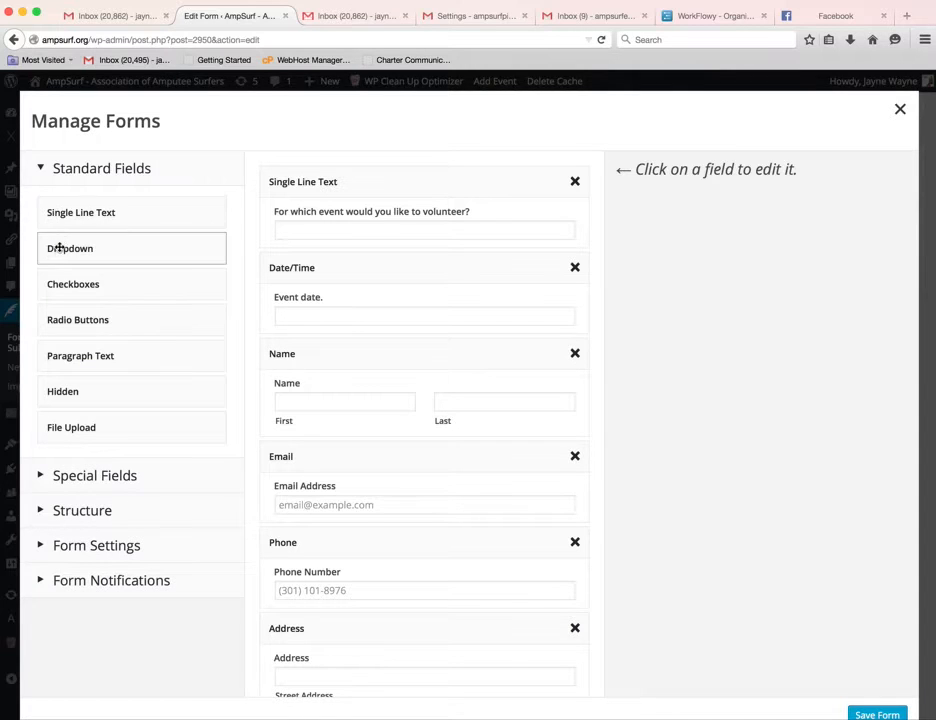
pyautogui.click(41, 474)
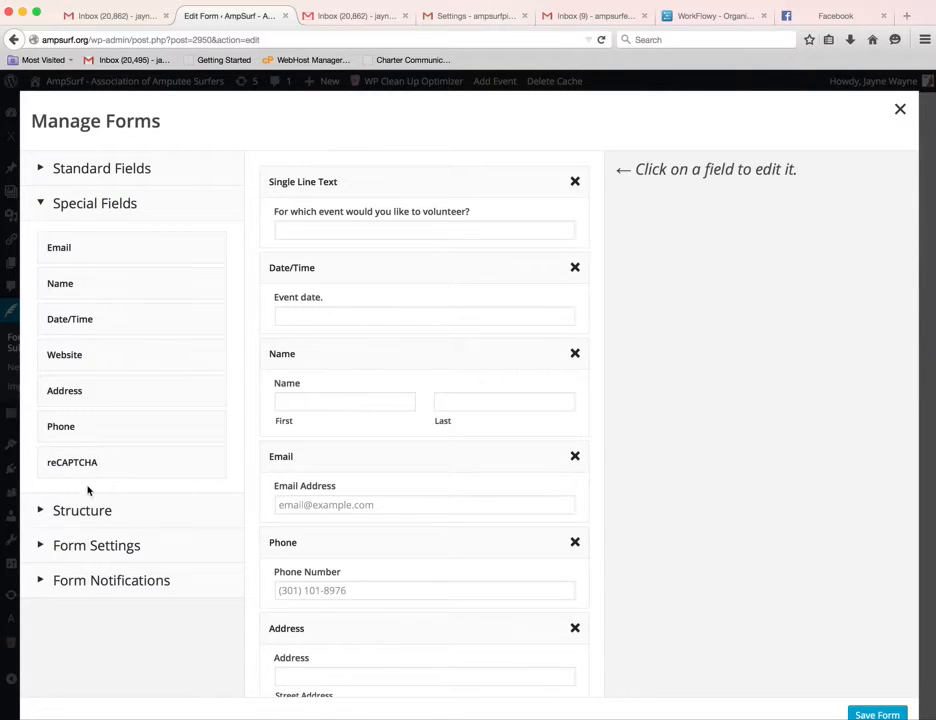
pyautogui.click(41, 510)
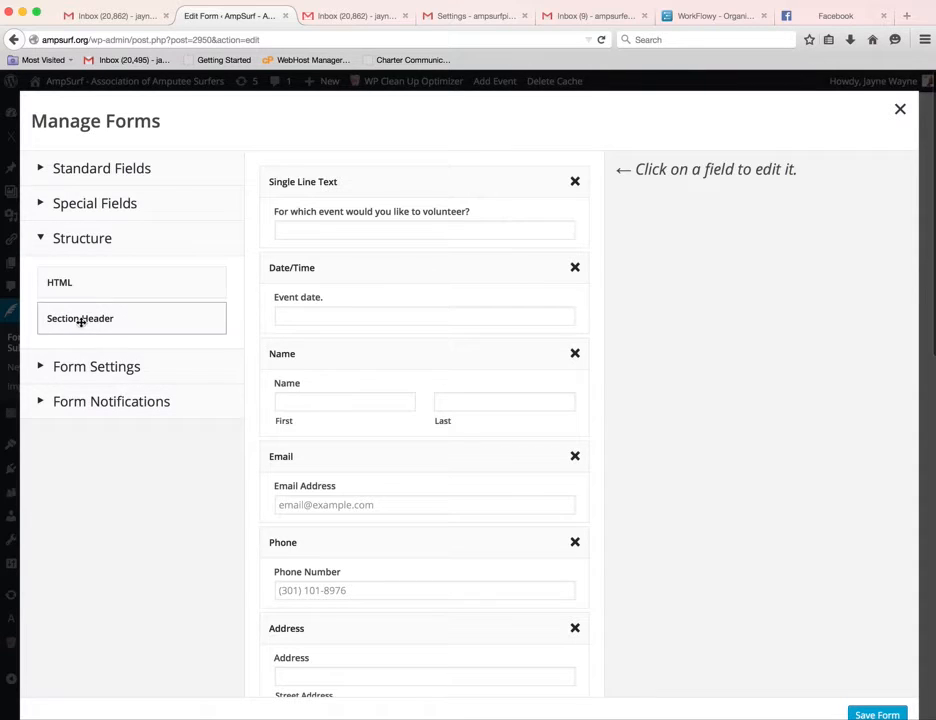
pyautogui.click(41, 366)
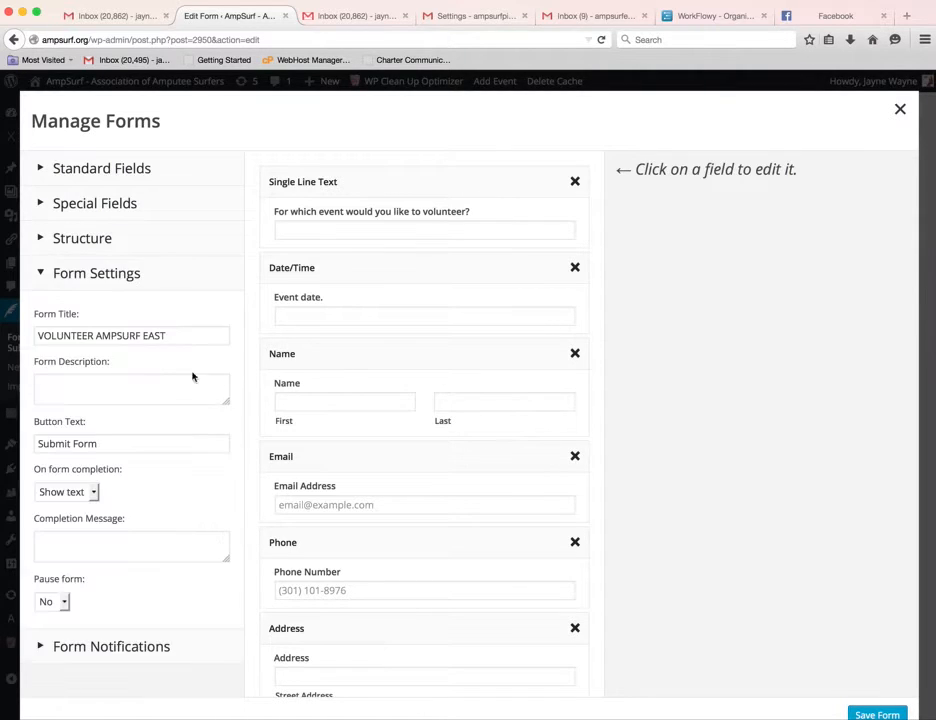
# Check the title, keep On form completion as Show text, and expand Form Notifications.
pyautogui.click(207, 338)
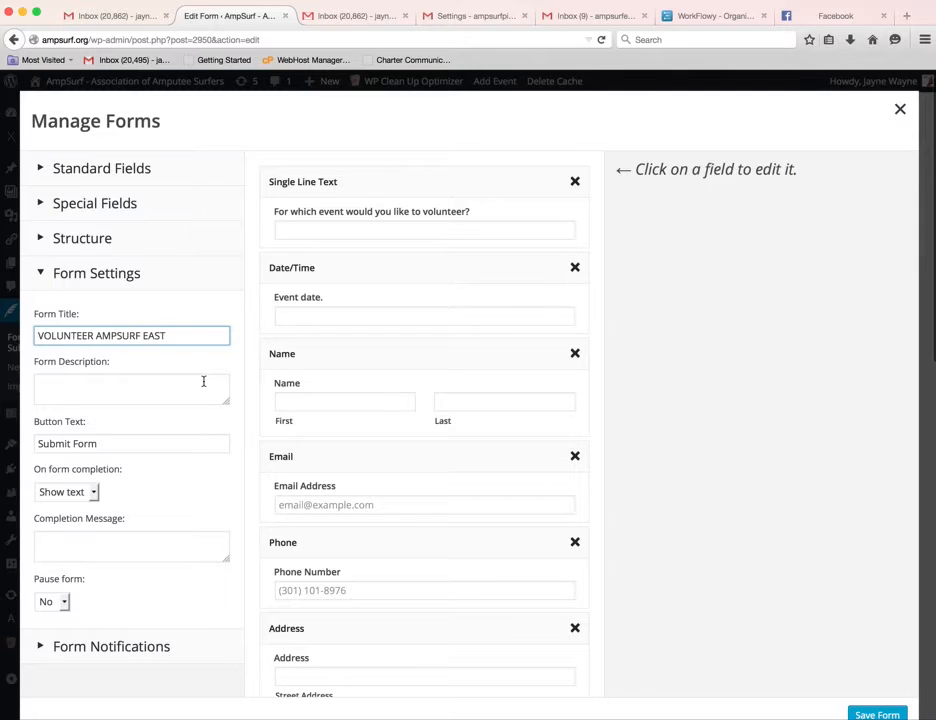
pyautogui.click(95, 492)
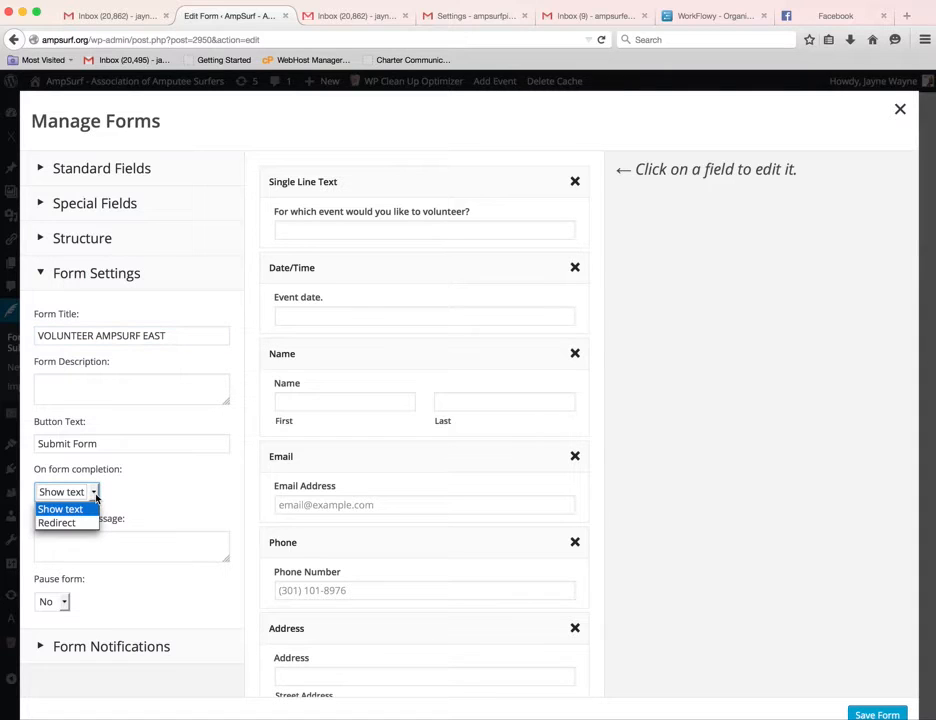
pyautogui.click(147, 548)
pyautogui.click(136, 544)
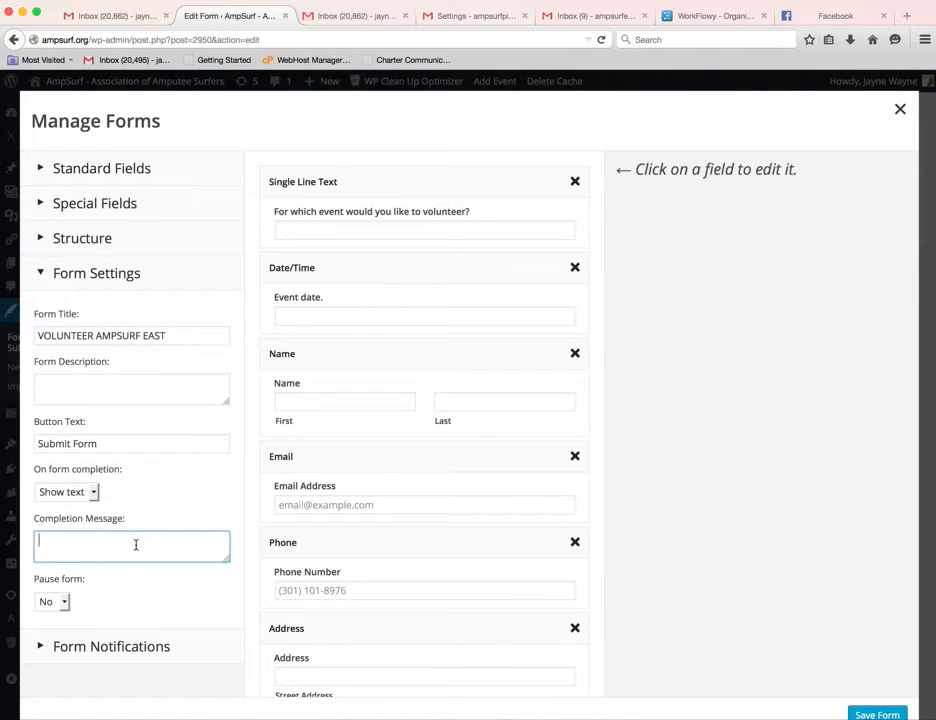
pyautogui.click(48, 649)
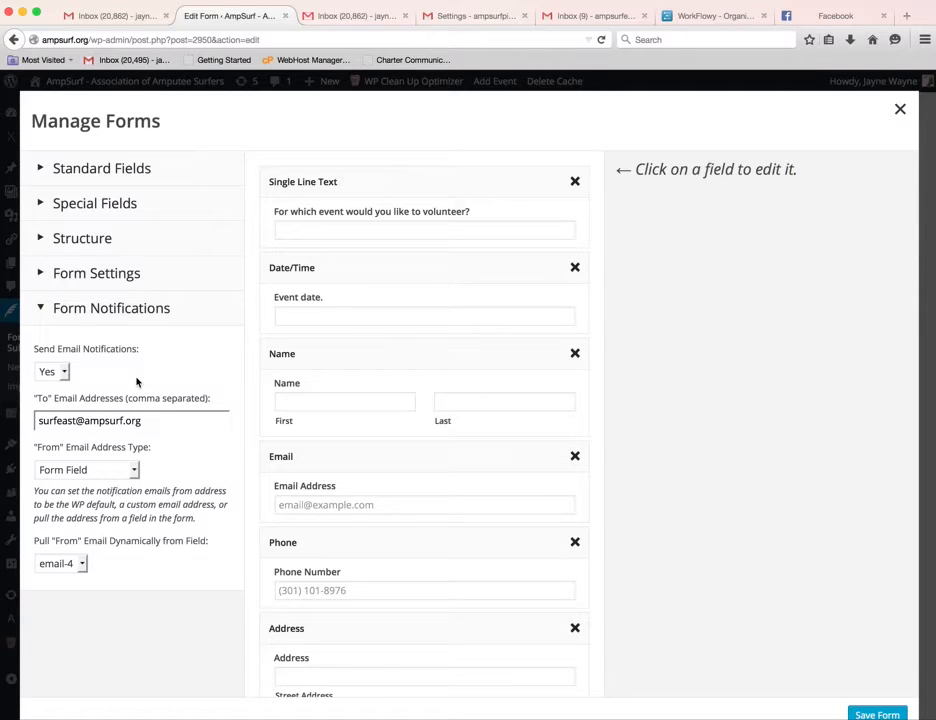
# Keep the From Email Address Type as Form Field and view the Email field (slug email-4).
pyautogui.tripleClick(180, 422)
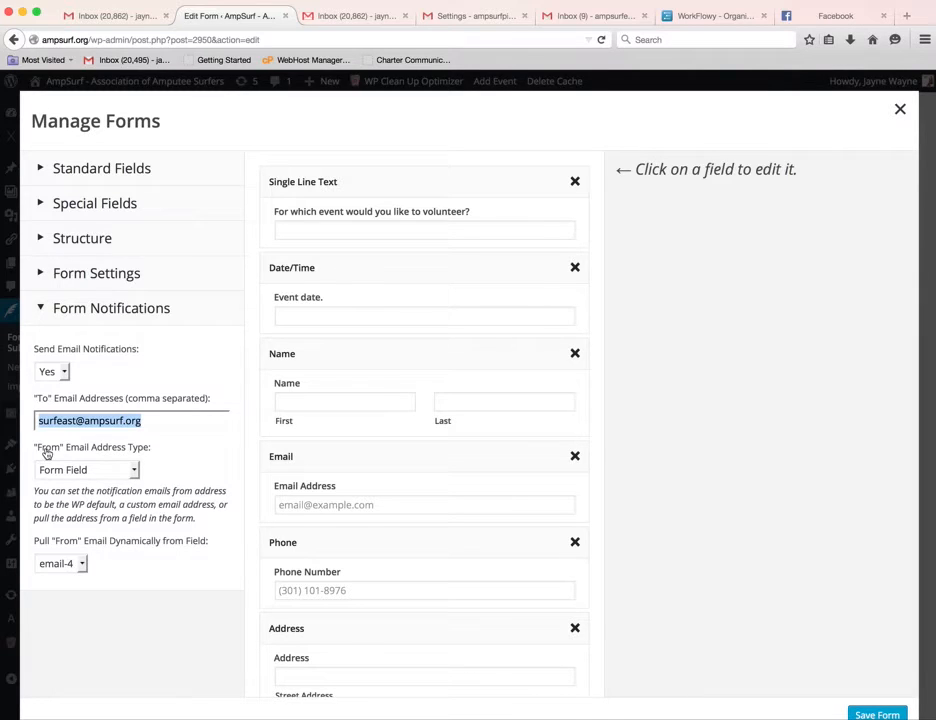
pyautogui.click(135, 470)
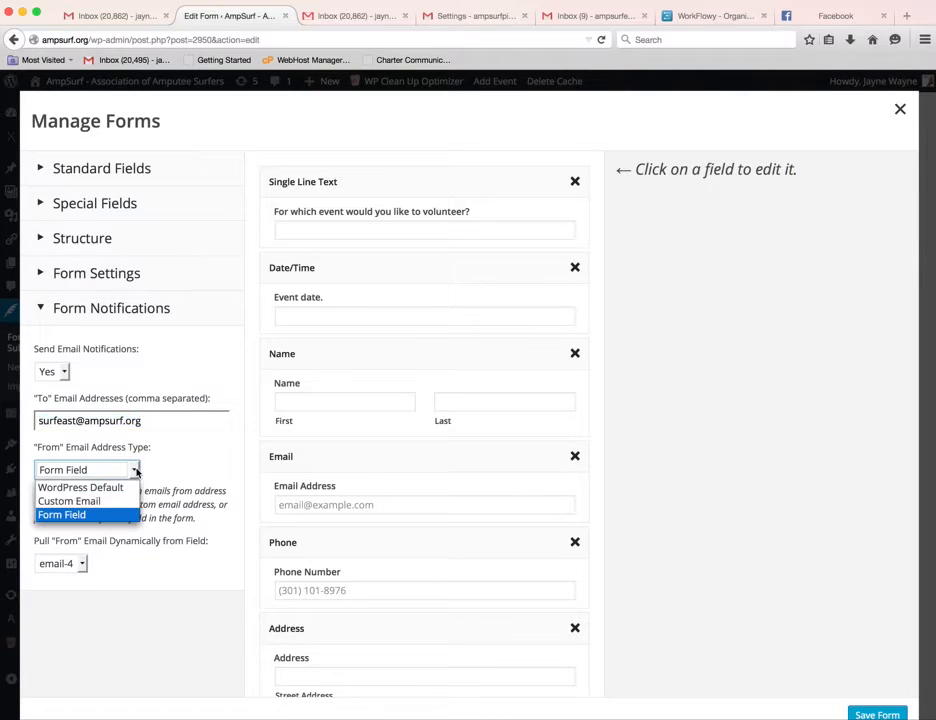
pyautogui.click(85, 515)
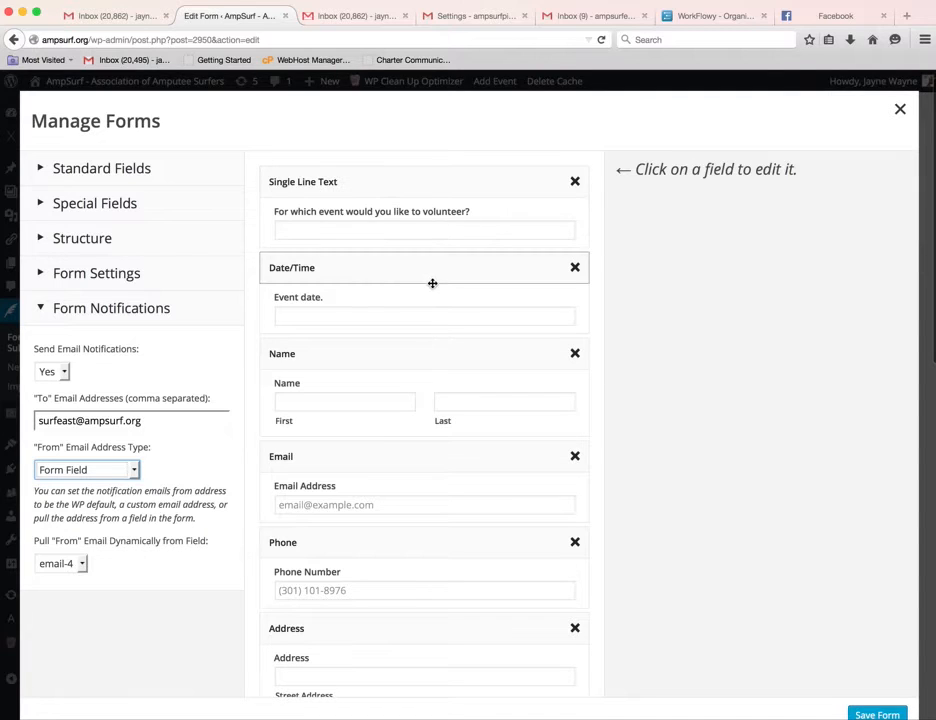
pyautogui.click(432, 465)
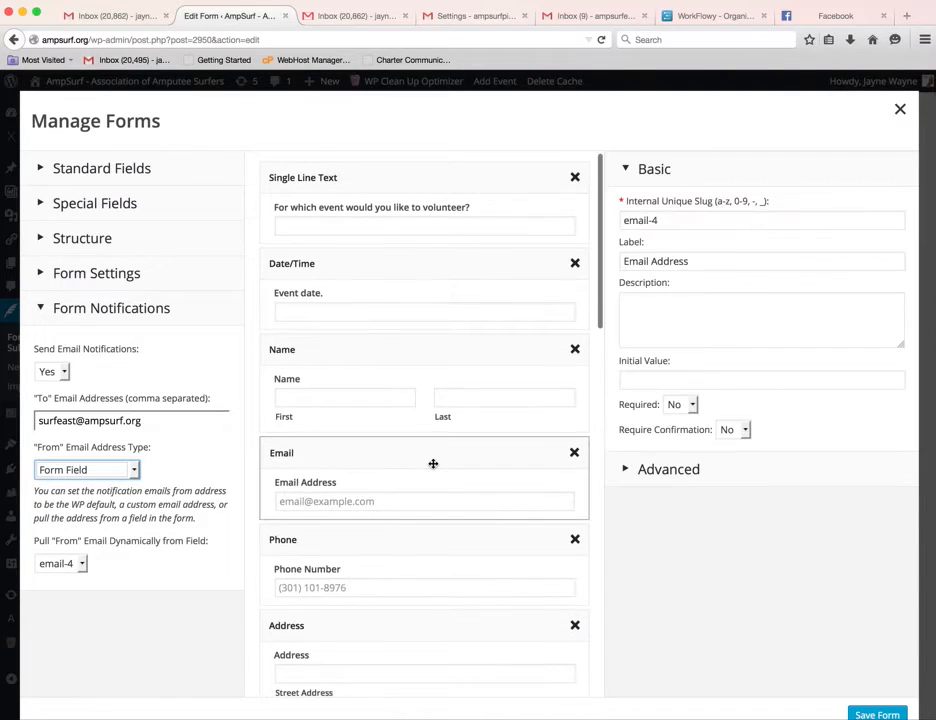
# Leave the email-4 slug unchanged and confirm the sender type stays Form Field.
pyautogui.click(681, 221)
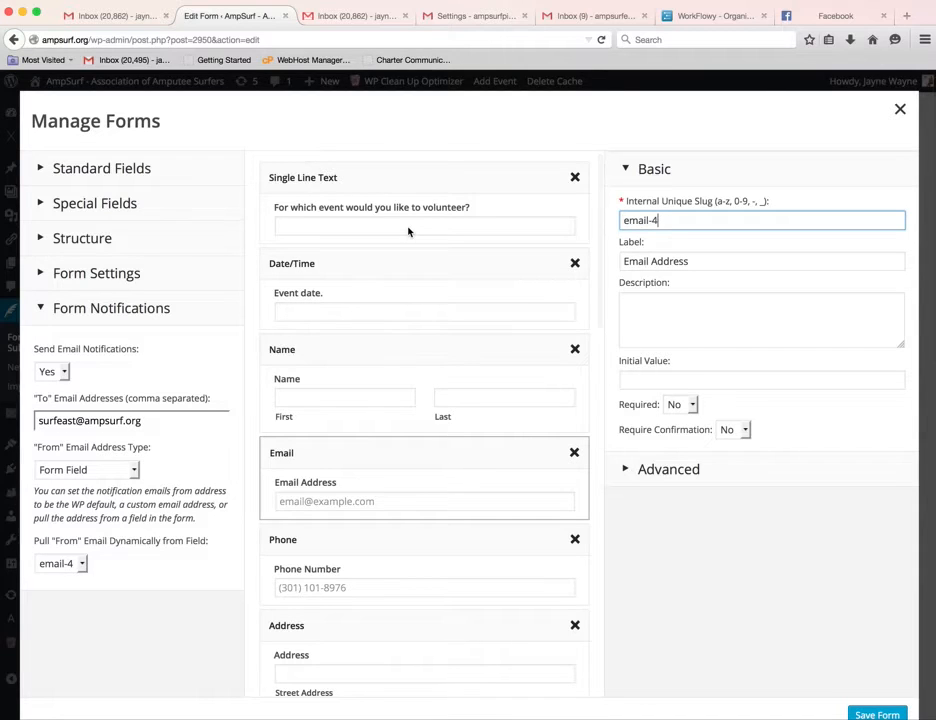
pyautogui.click(426, 454)
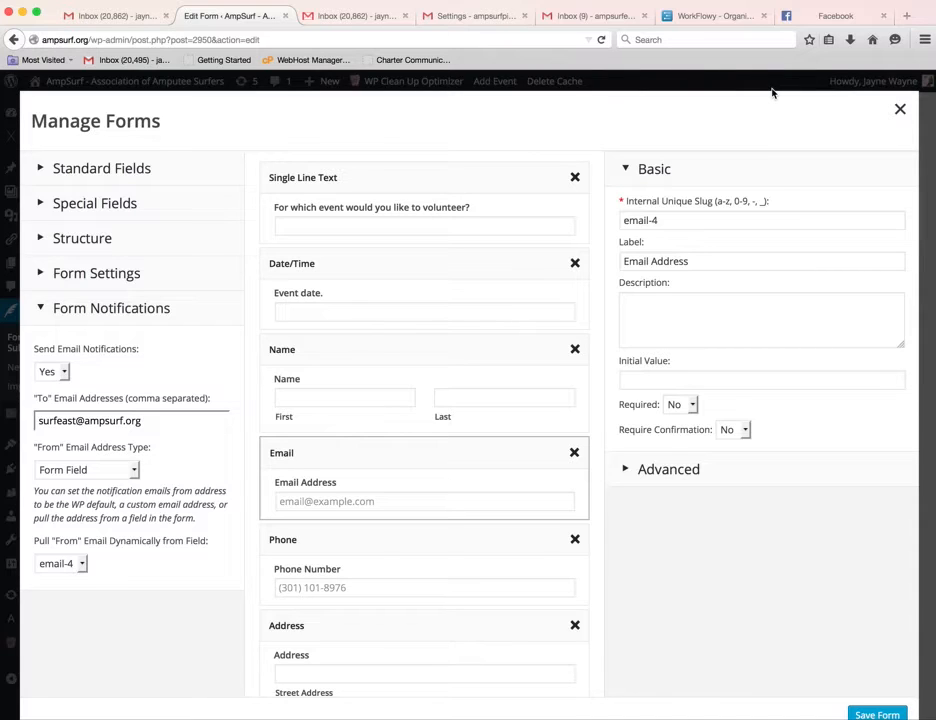
pyautogui.click(134, 470)
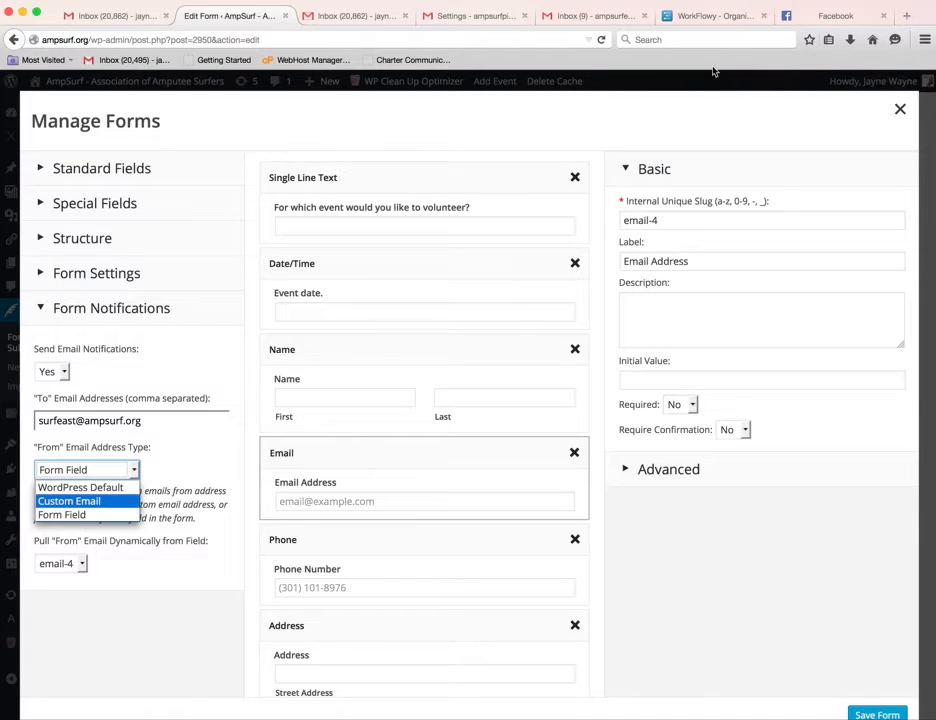
pyautogui.click(474, 104)
# Review the form's fields and open the volunteer event question's settings (slug event-name).
pyautogui.click(44, 170)
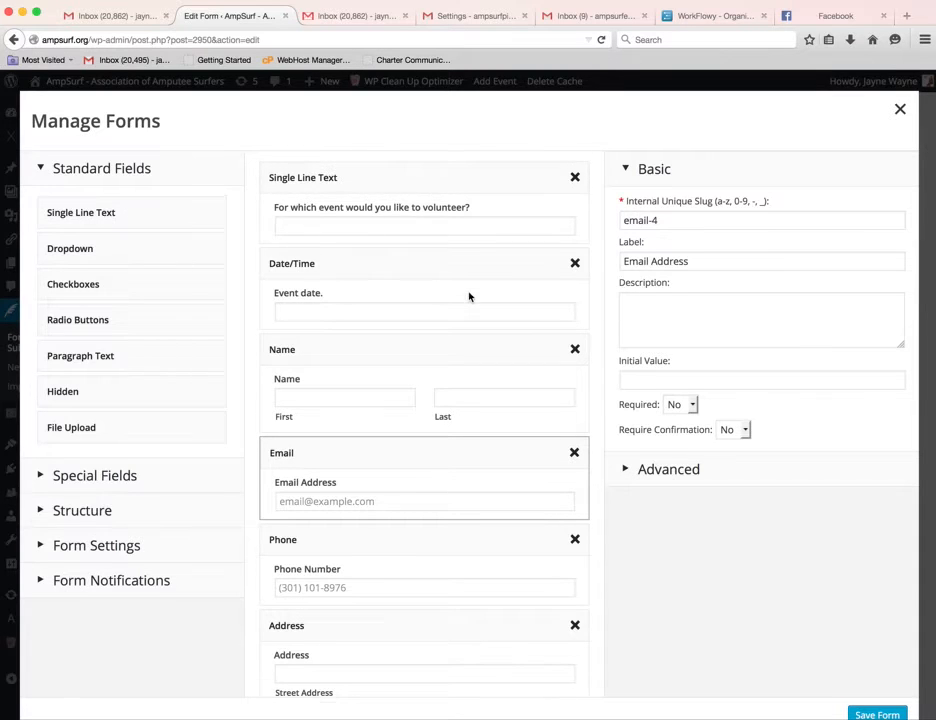
pyautogui.scroll(-15, 469, 294)
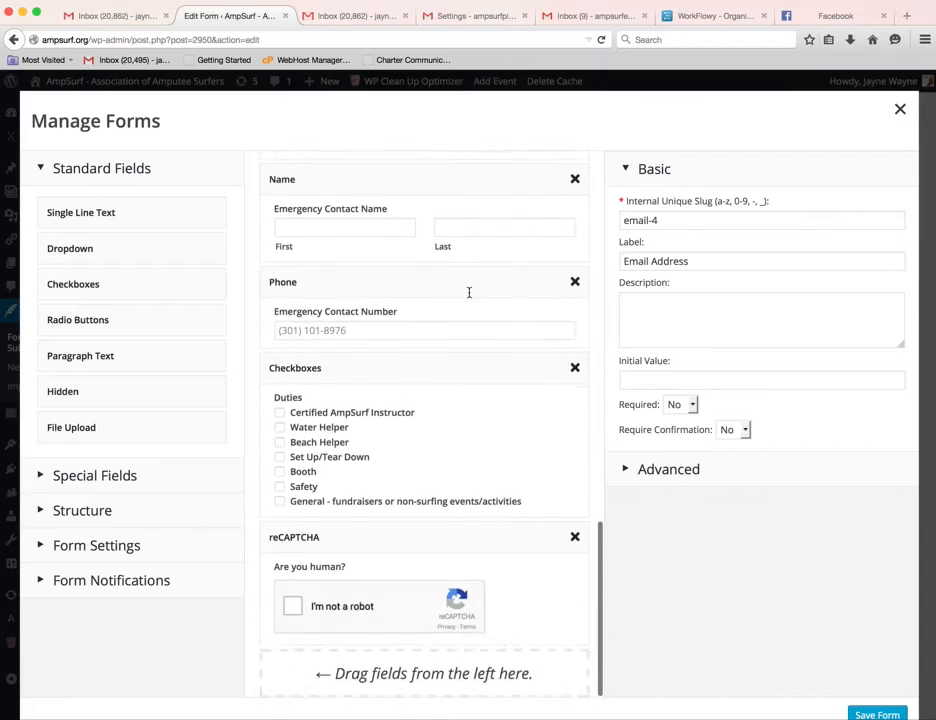
pyautogui.scroll(15, 469, 294)
pyautogui.click(338, 184)
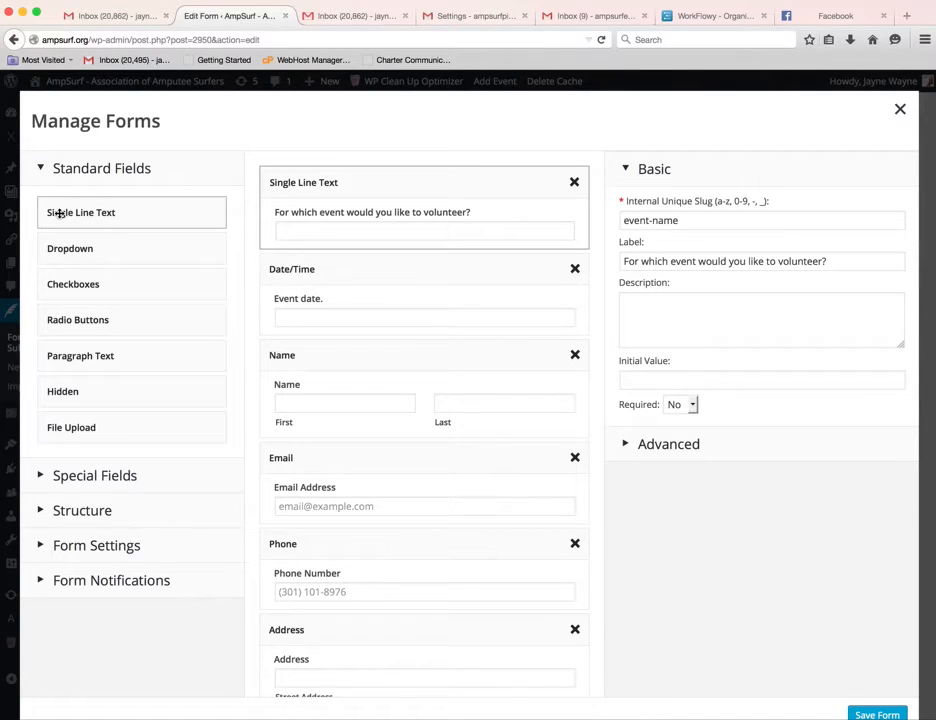
# Return to the volunteer event question's settings and inspect its event-name slug and label.
pyautogui.moveTo(59, 213)
pyautogui.mouseDown()
pyautogui.moveTo(295, 184)
pyautogui.moveTo(46, 203)
pyautogui.mouseUp()
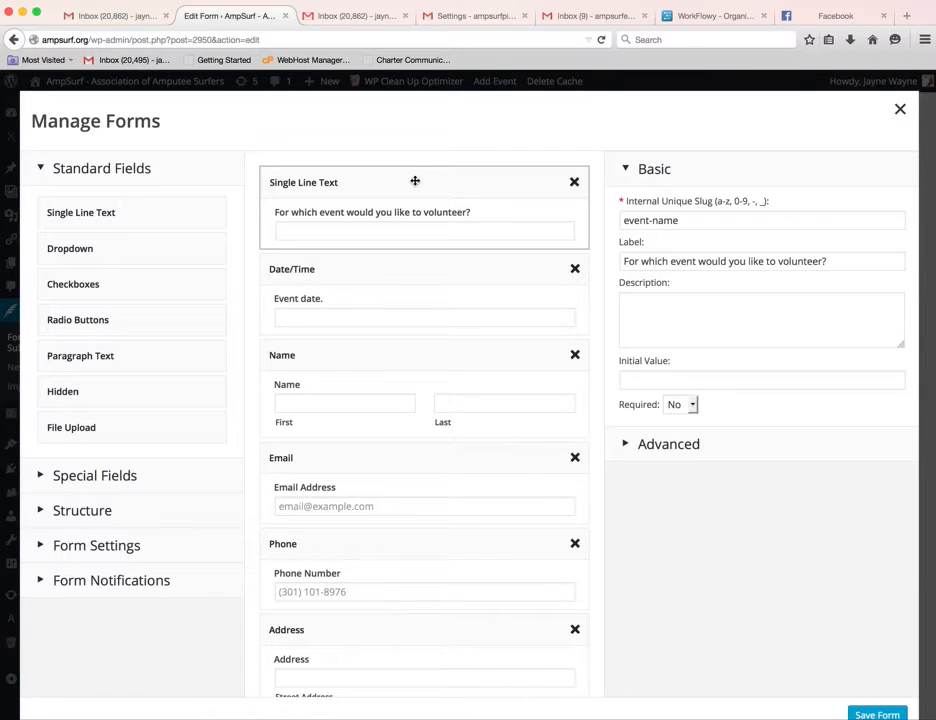
pyautogui.click(416, 271)
pyautogui.click(420, 187)
pyautogui.click(773, 222)
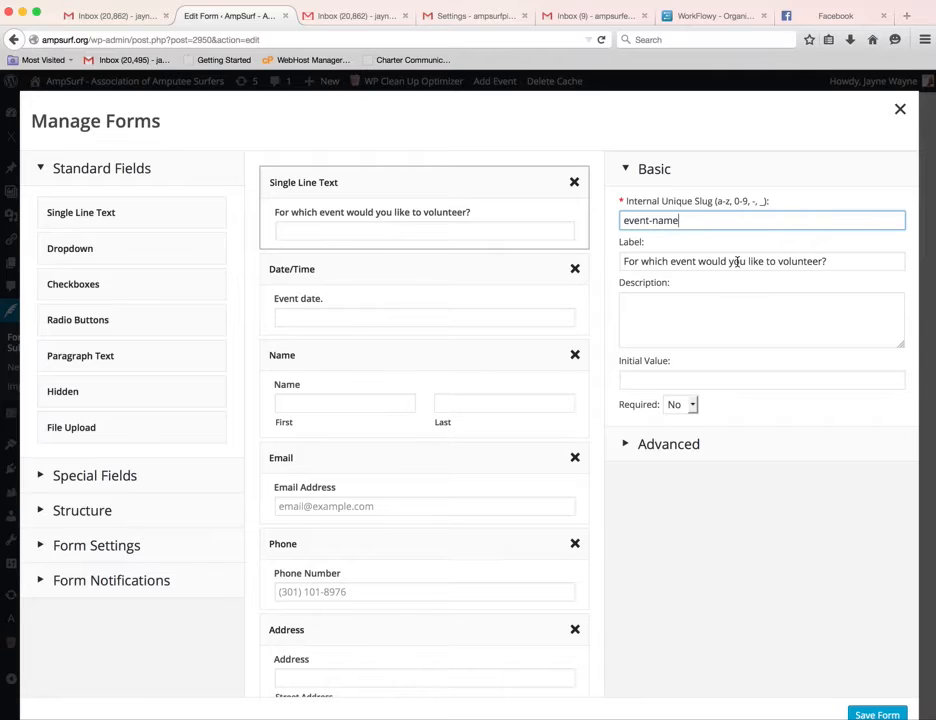
pyautogui.click(737, 261)
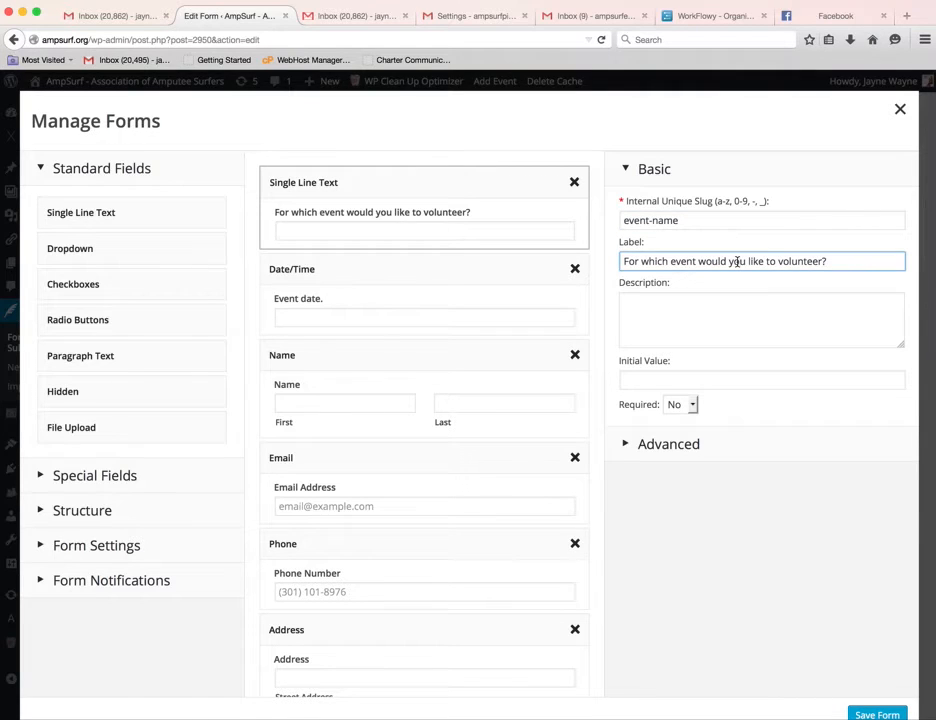
# Confirm its description and empty initial value, leave Required at No, and open the Event date field.
pyautogui.click(752, 310)
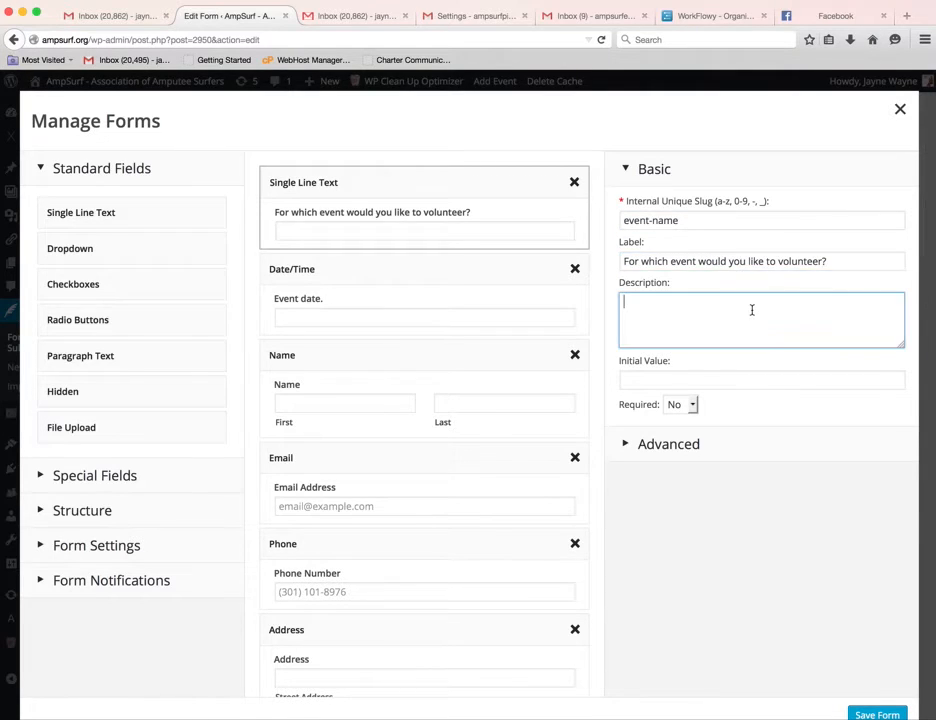
pyautogui.click(768, 383)
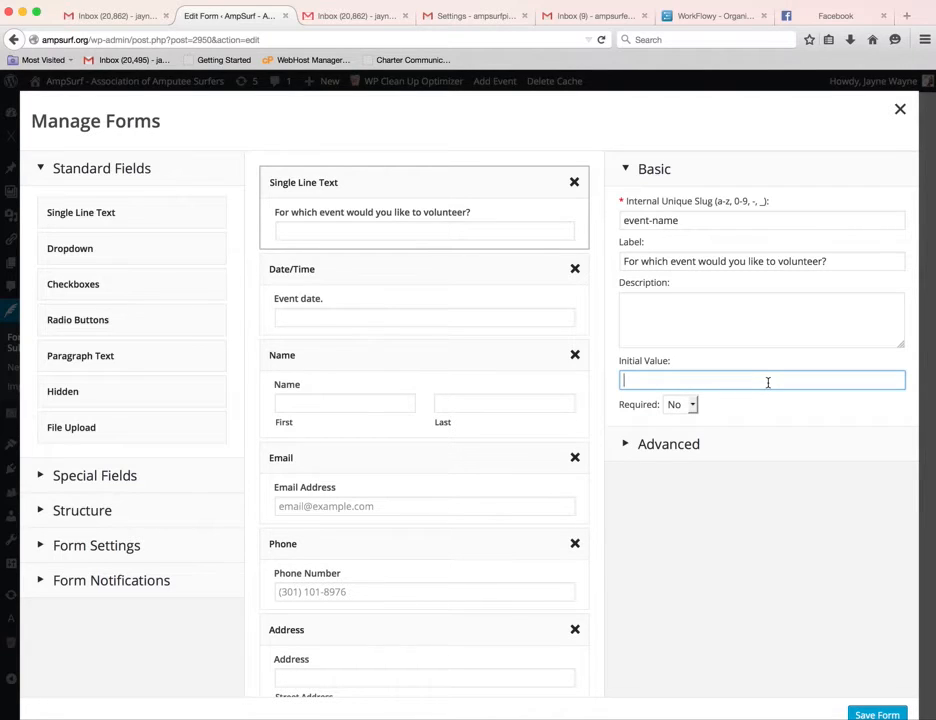
pyautogui.click(694, 407)
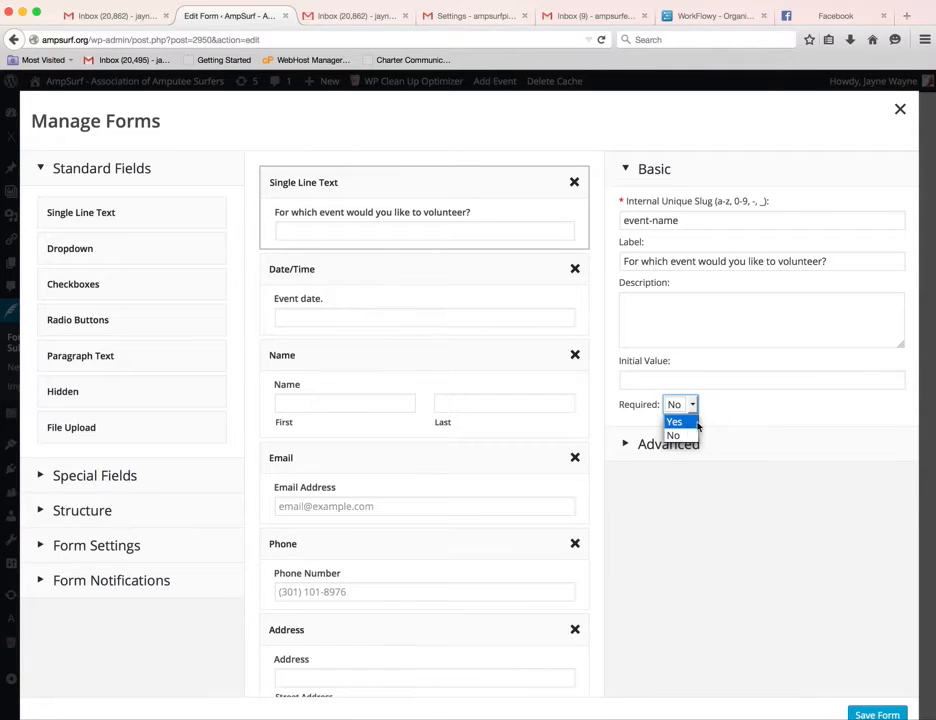
pyautogui.click(824, 424)
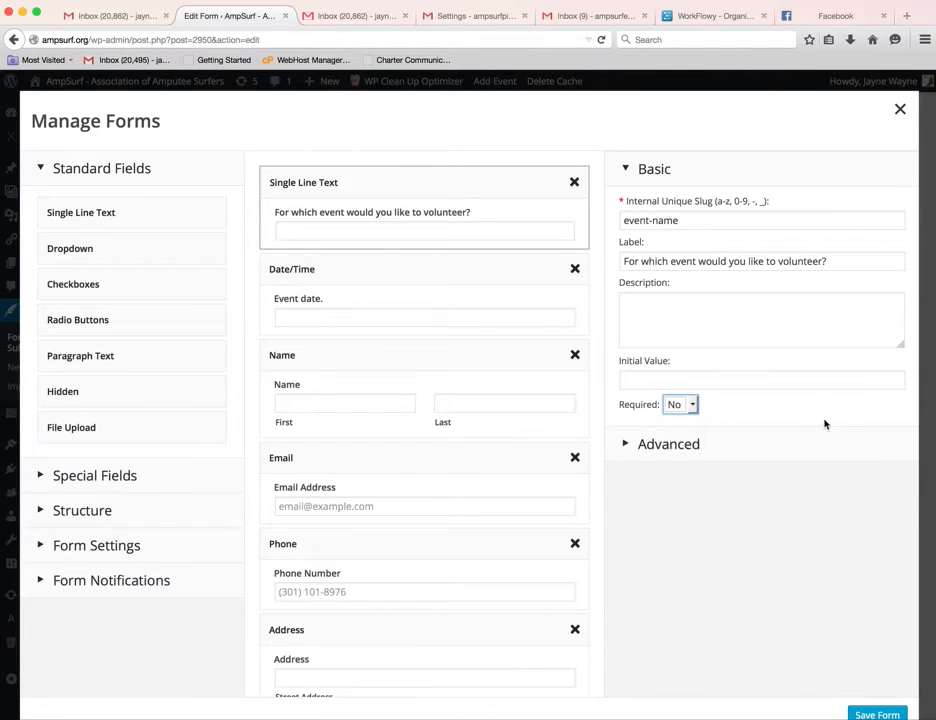
pyautogui.click(467, 269)
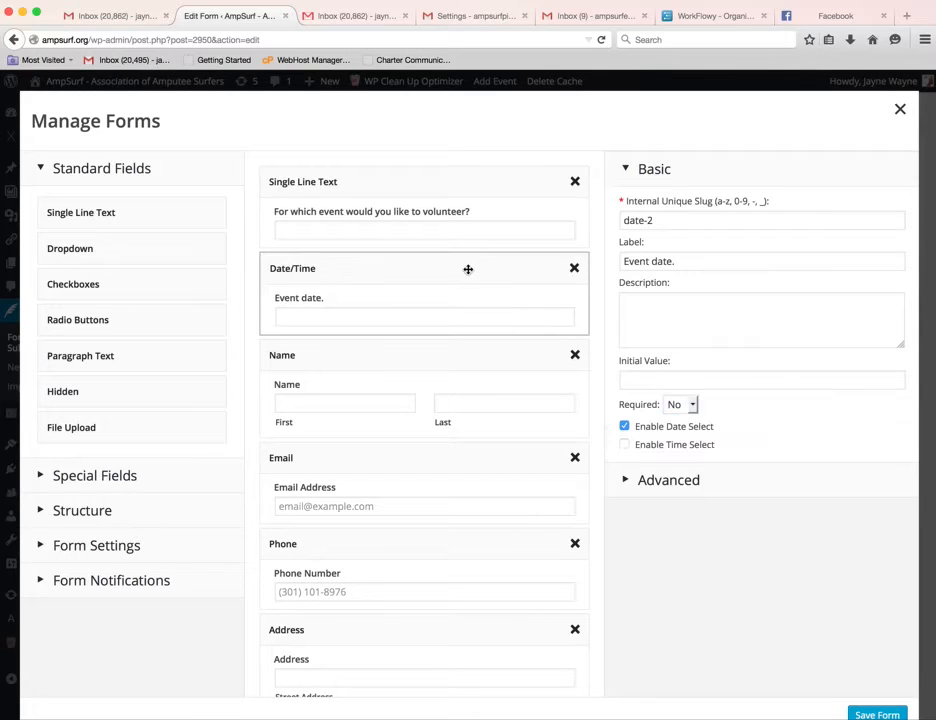
pyautogui.click(690, 226)
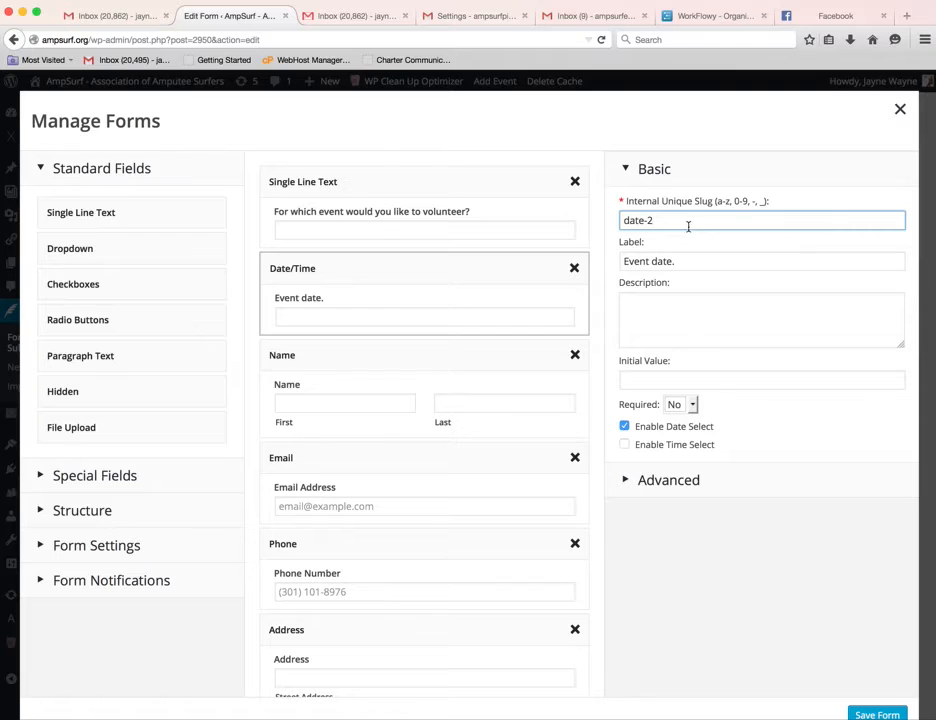
pyautogui.click(723, 263)
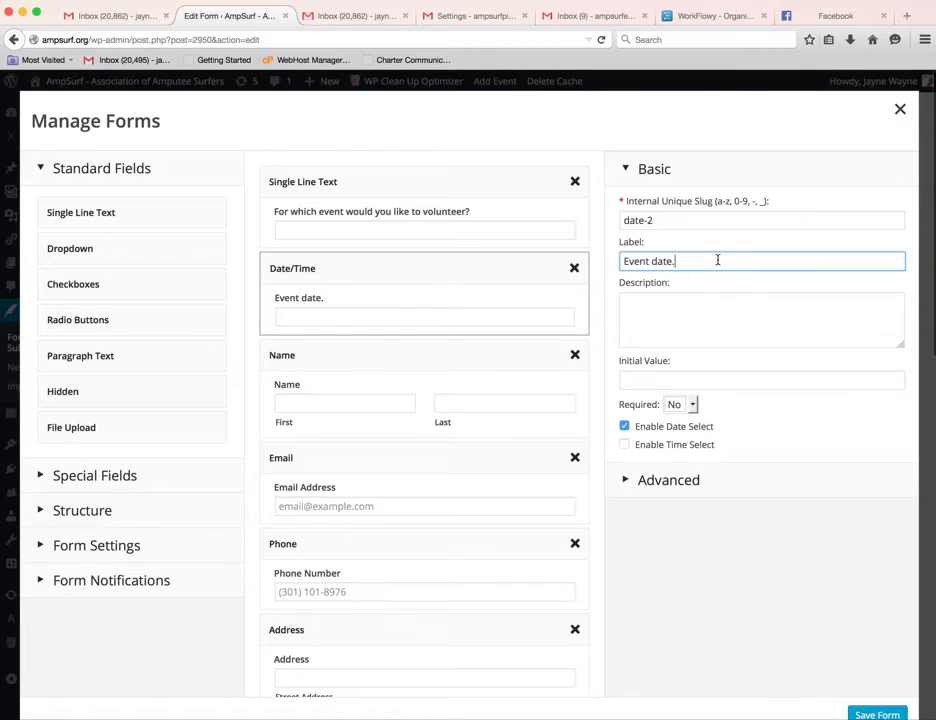
pyautogui.click(719, 313)
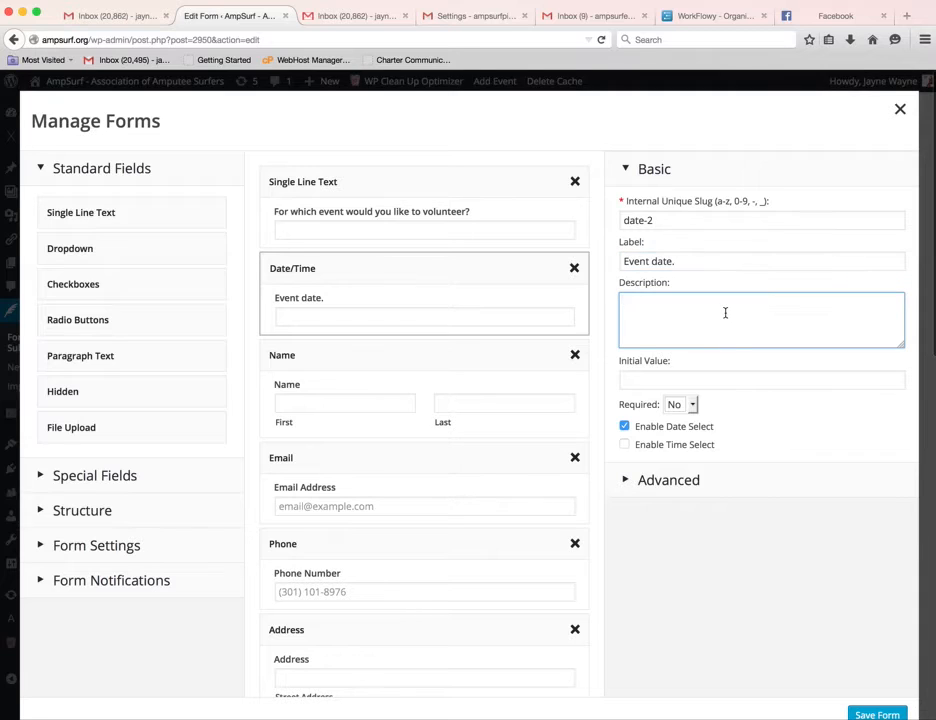
pyautogui.click(761, 381)
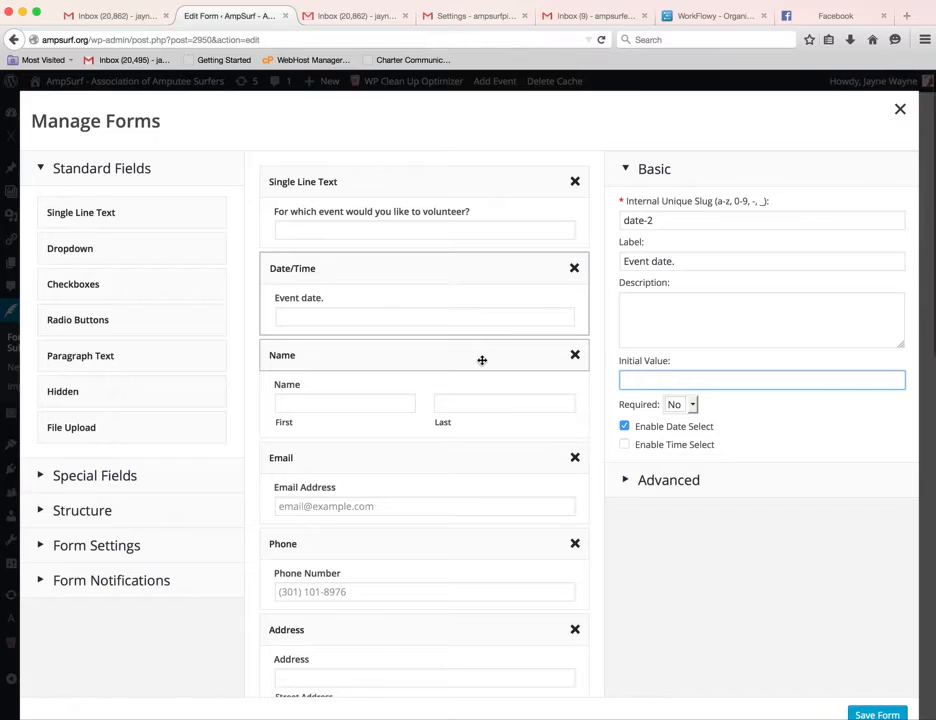
# Review the Name field's volunteer-name slug, label and description.
pyautogui.click(415, 360)
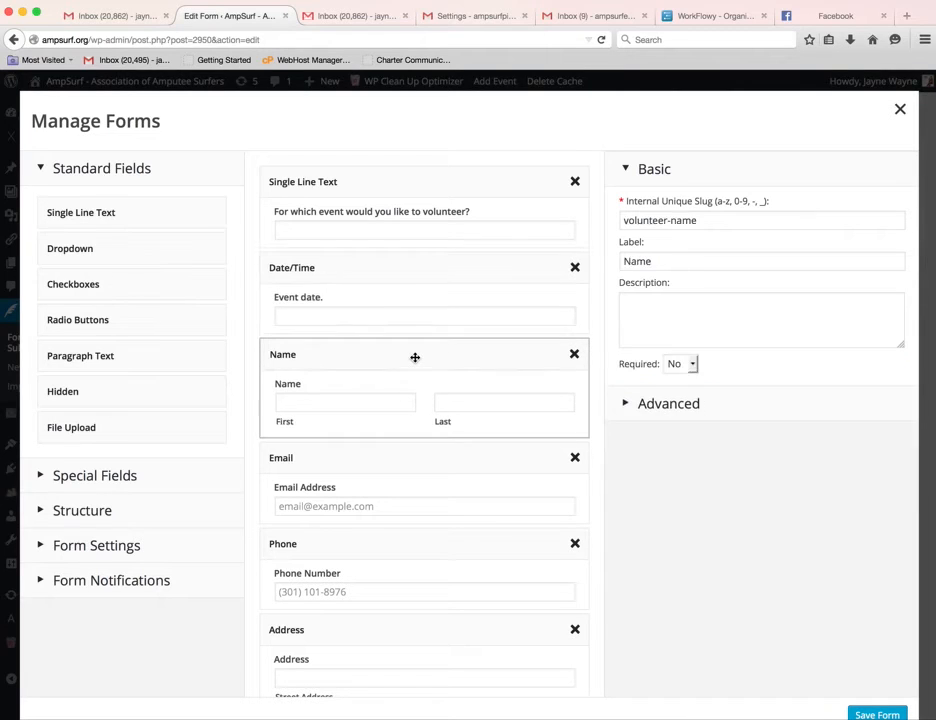
pyautogui.click(695, 218)
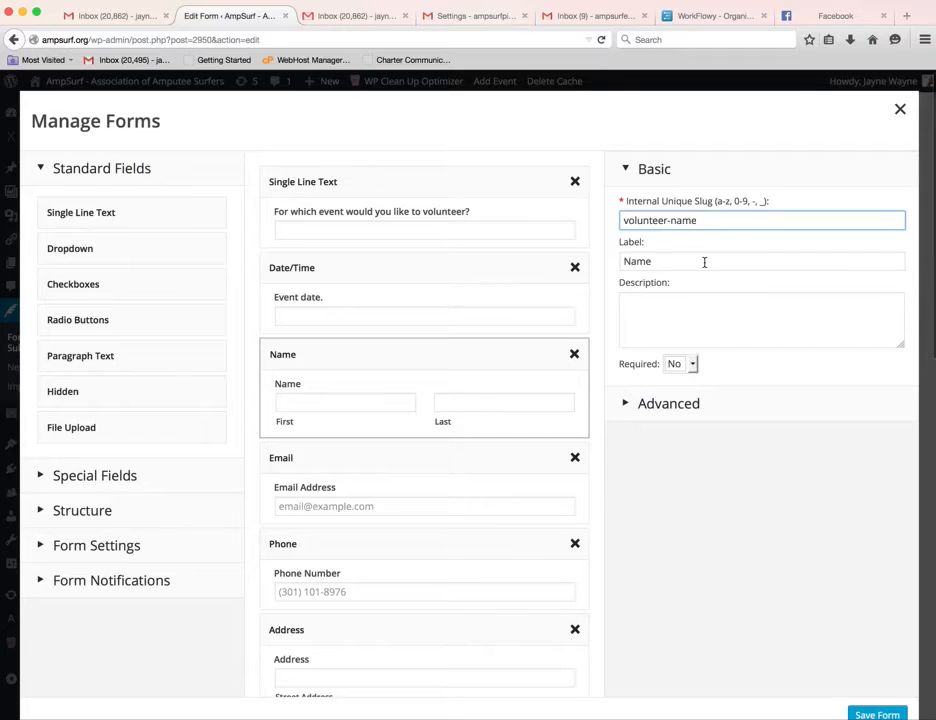
pyautogui.click(704, 262)
pyautogui.click(727, 322)
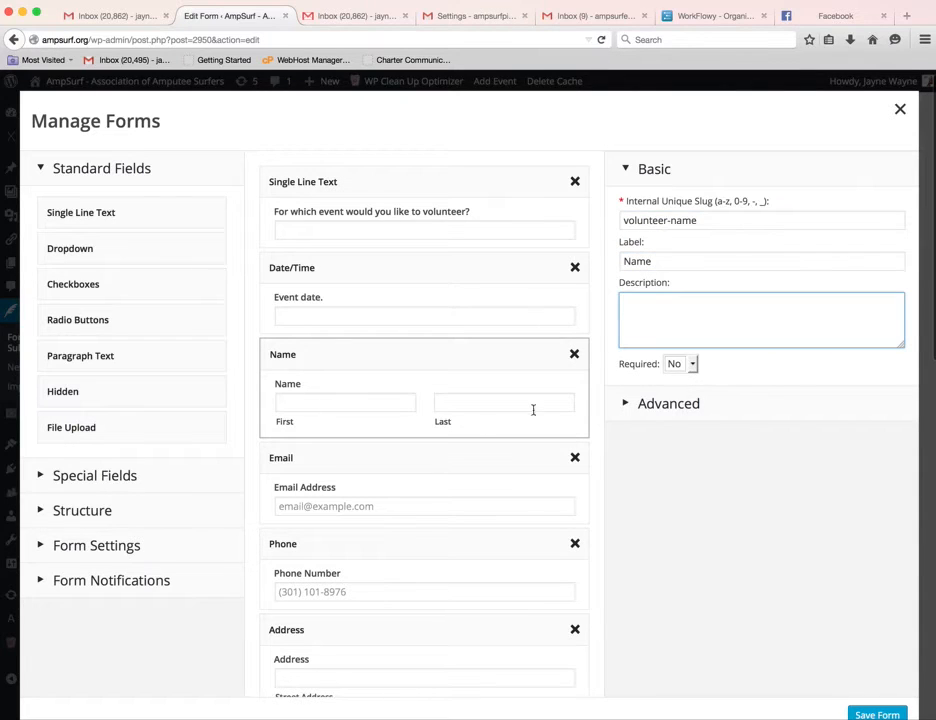
pyautogui.scroll(-1, 409, 437)
# Look over the Email and Phone field settings.
pyautogui.click(422, 439)
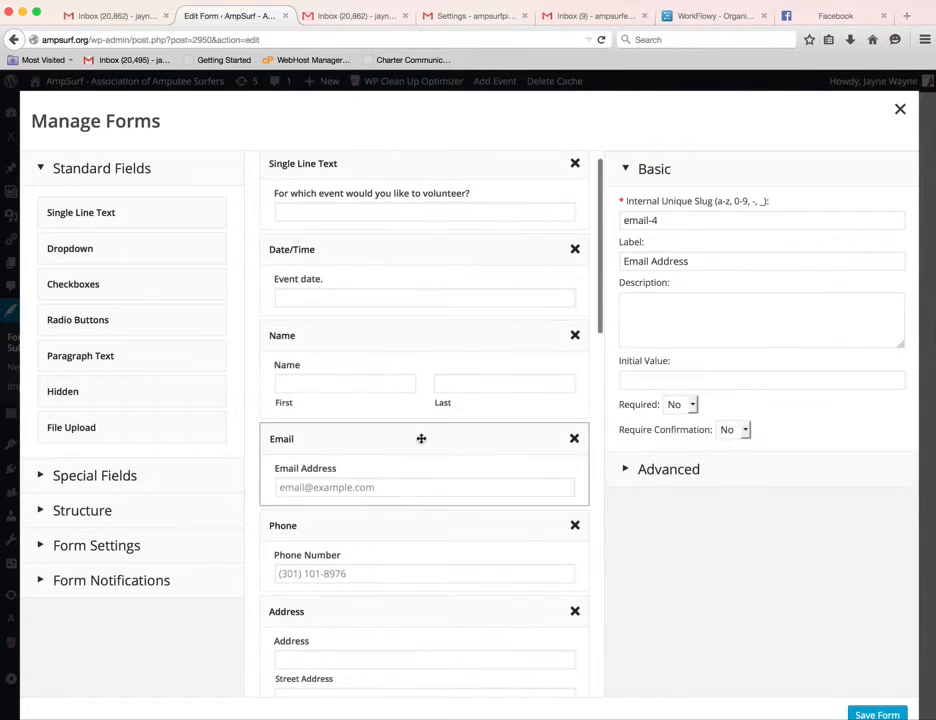
pyautogui.scroll(-3, 489, 453)
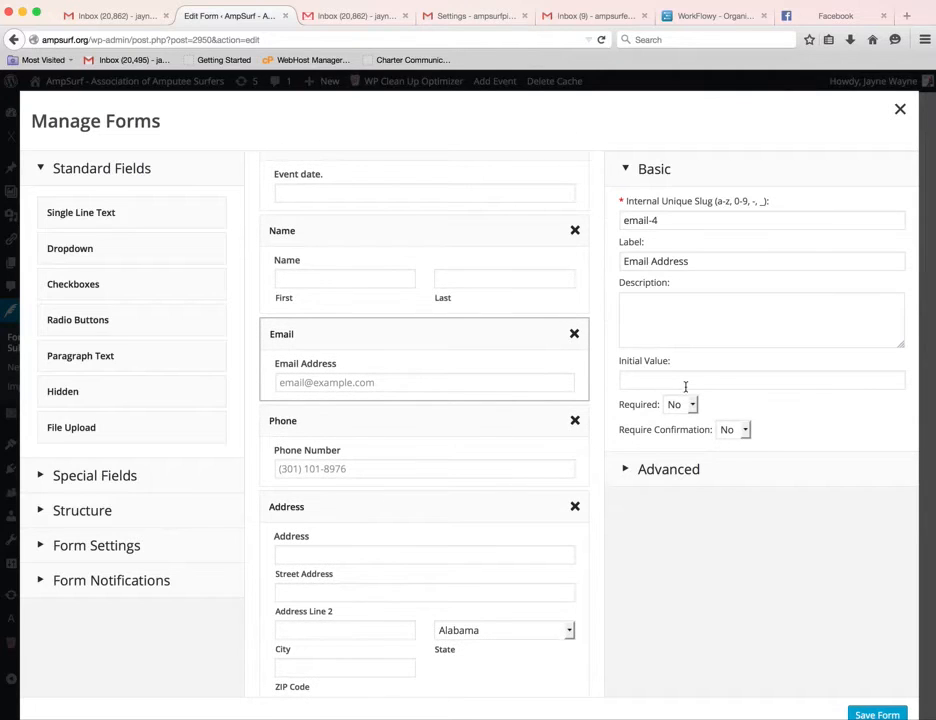
pyautogui.scroll(-1, 391, 462)
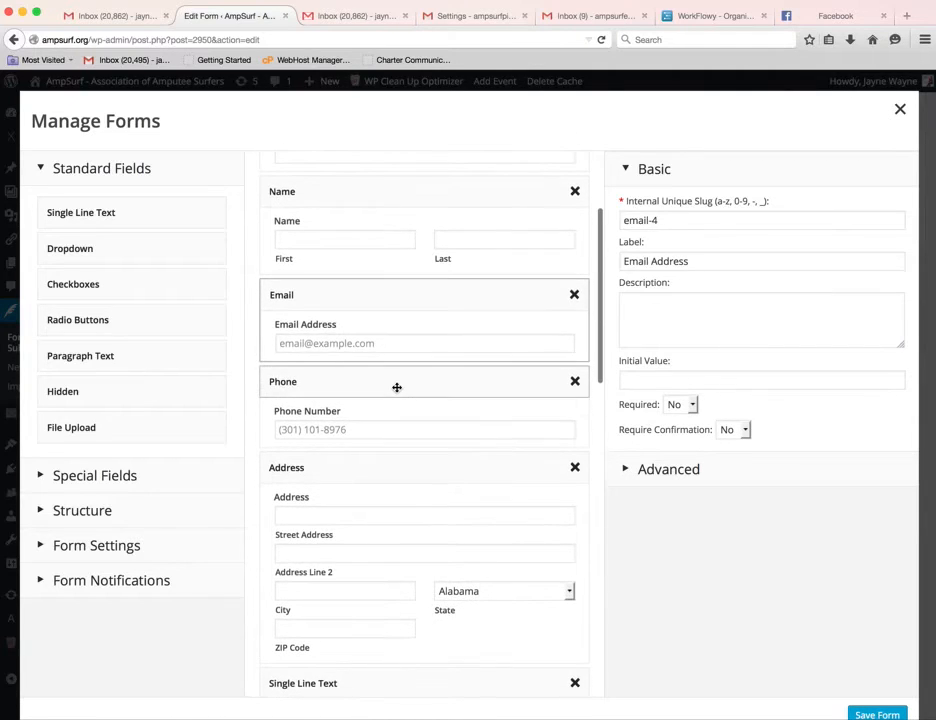
pyautogui.click(397, 386)
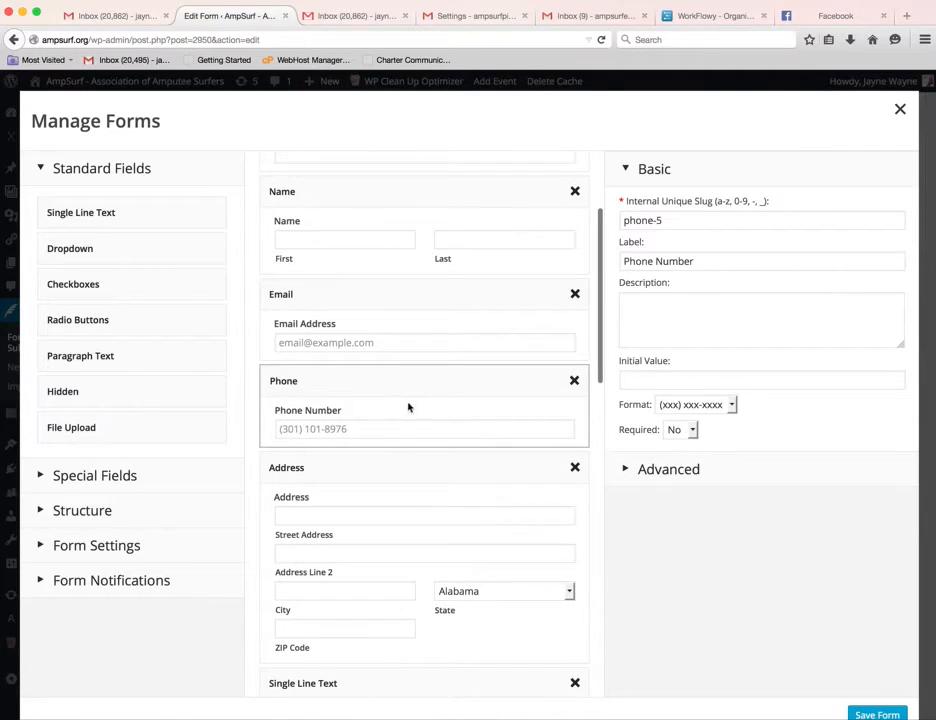
# Open the Address field (slug address-6, United States, not required) and scroll down the field list.
pyautogui.click(427, 475)
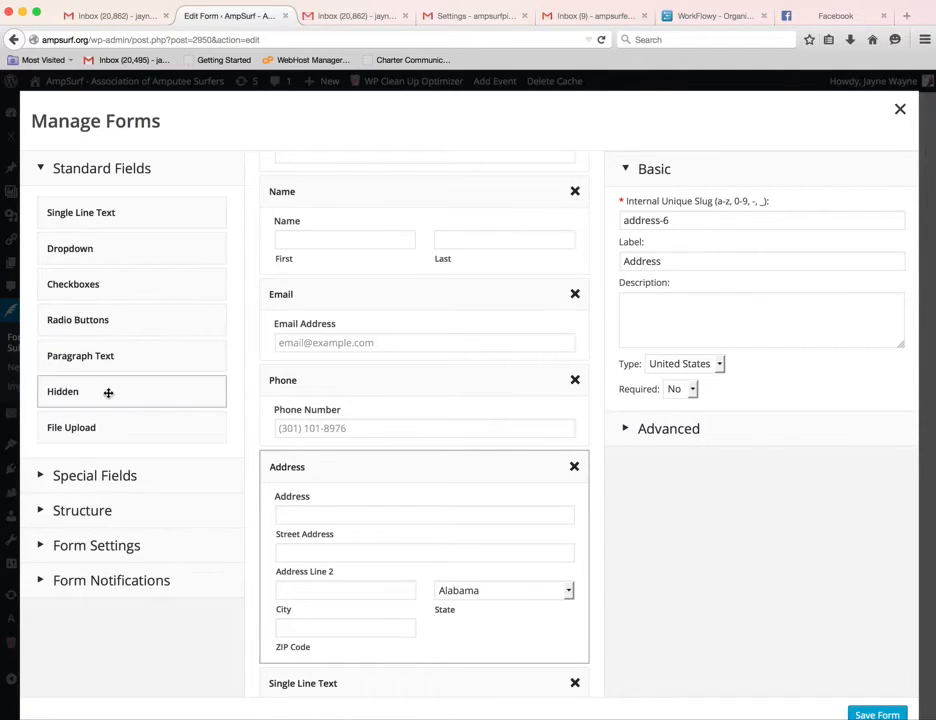
pyautogui.scroll(-3, 255, 447)
pyautogui.scroll(-4, 454, 440)
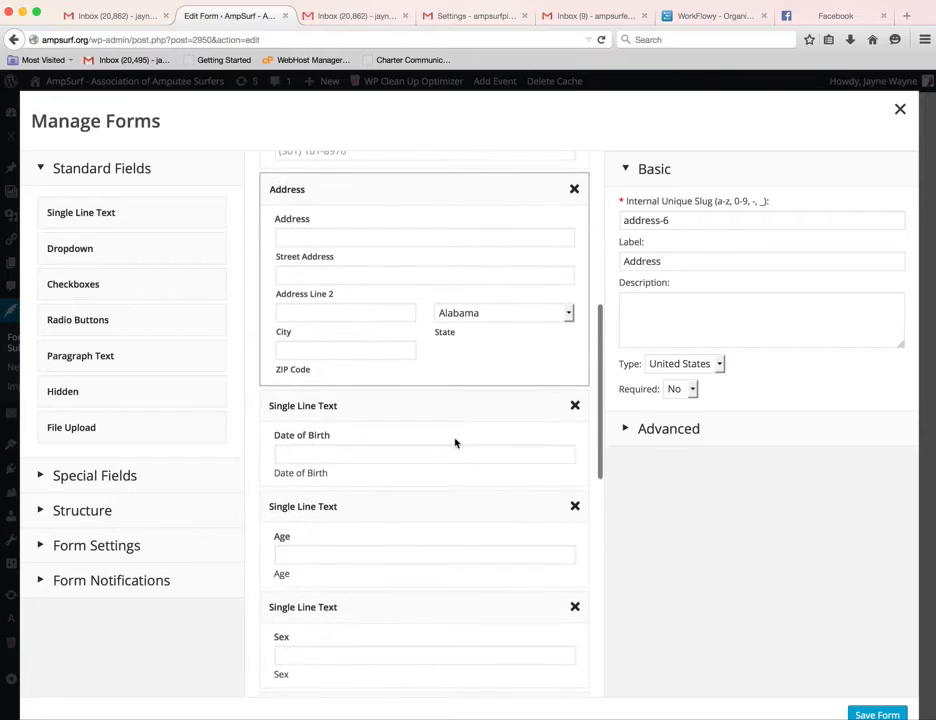
pyautogui.scroll(-5, 476, 443)
pyautogui.scroll(3, 475, 444)
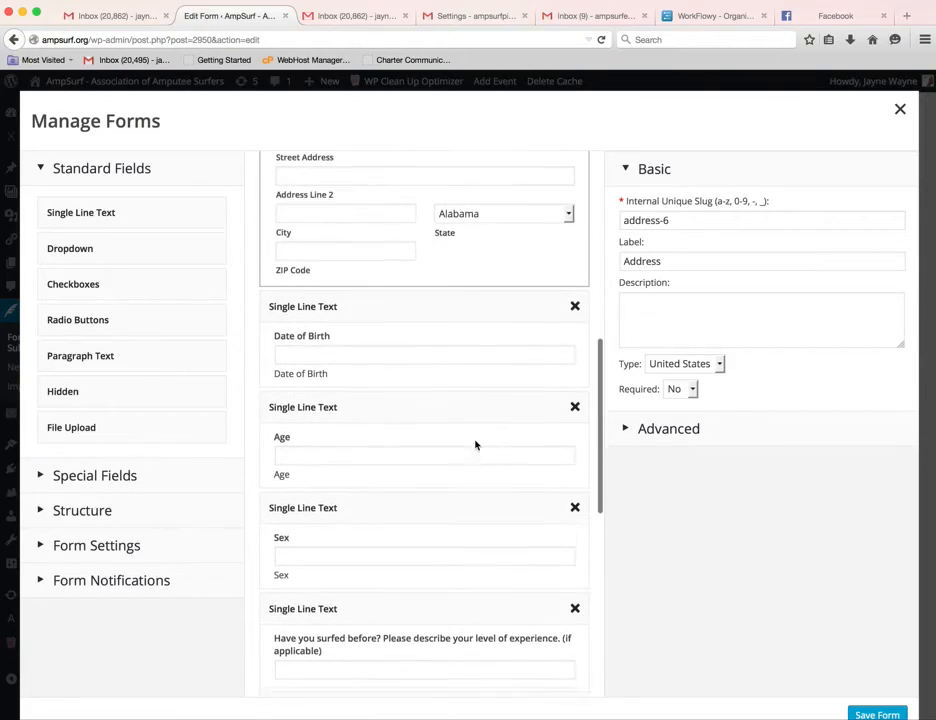
pyautogui.scroll(-2, 475, 443)
pyautogui.scroll(1, 475, 442)
pyautogui.scroll(-7, 475, 441)
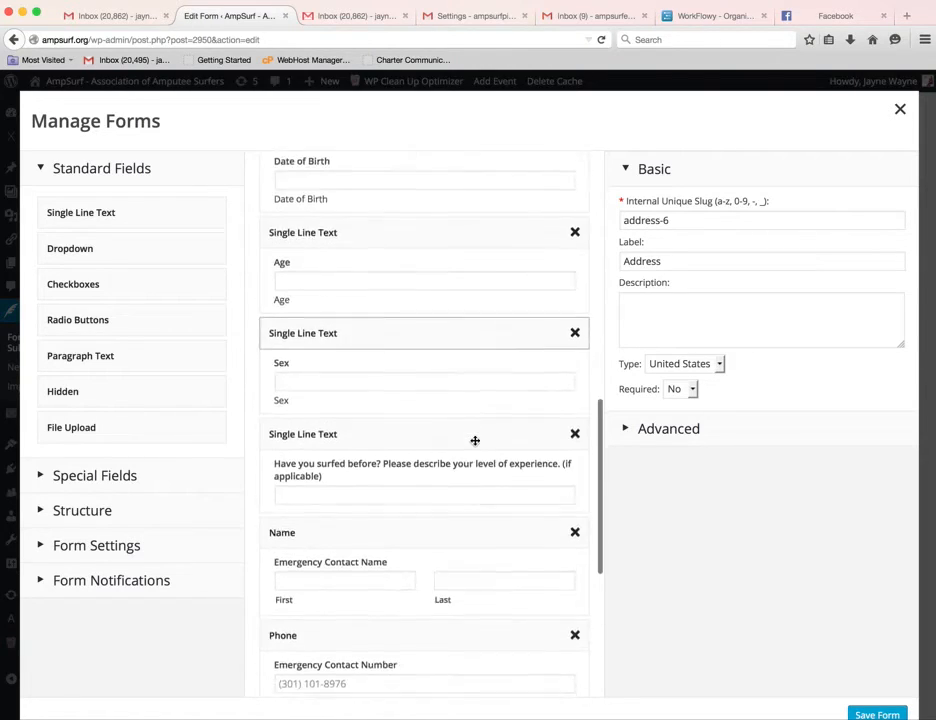
pyautogui.scroll(-5, 476, 445)
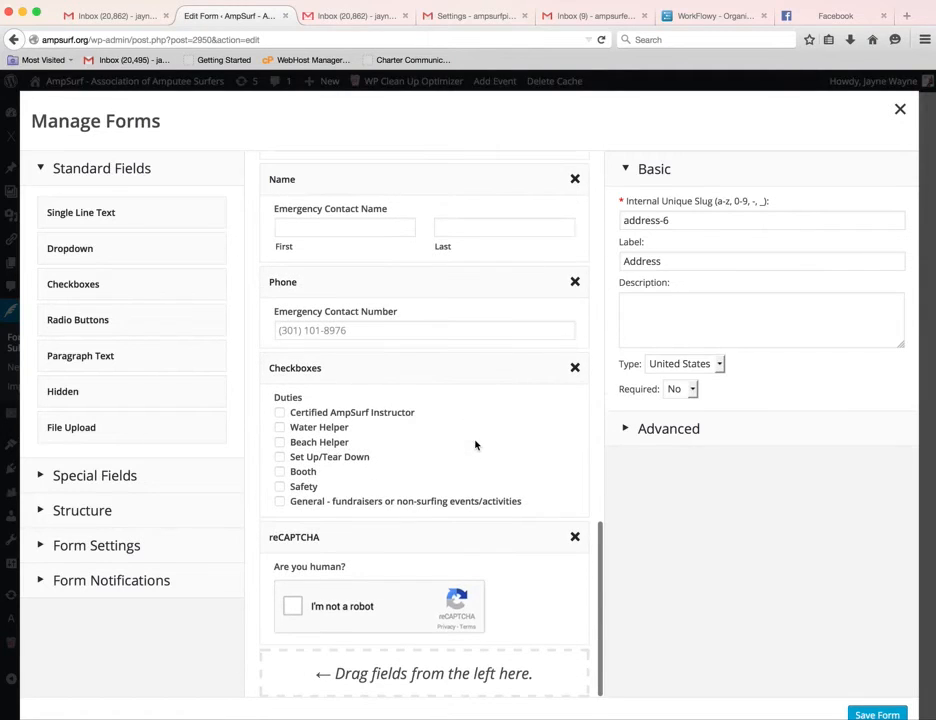
# In the Duties checkbox field, copy the first choice, Water Helper and Beach Helper labels into their values.
pyautogui.click(402, 362)
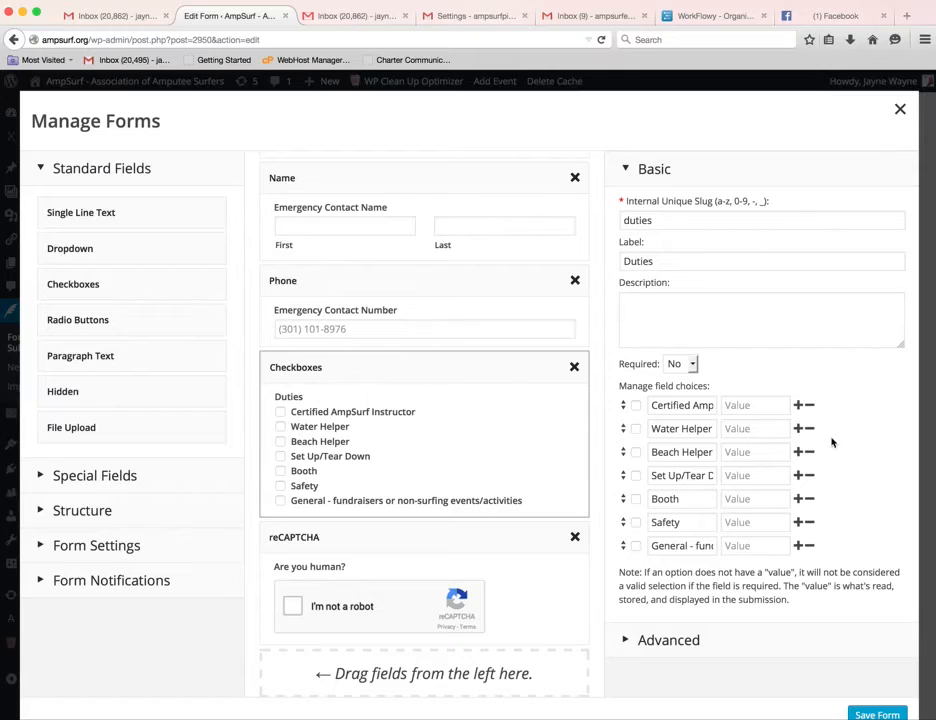
pyautogui.click(774, 405)
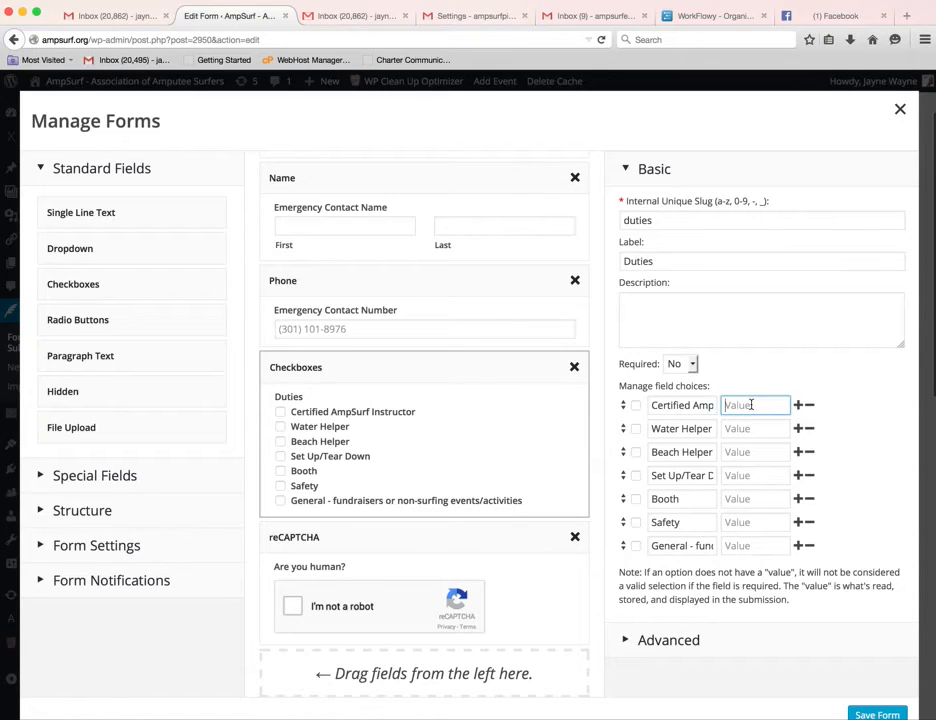
pyautogui.tripleClick(684, 406)
pyautogui.press('super+c')
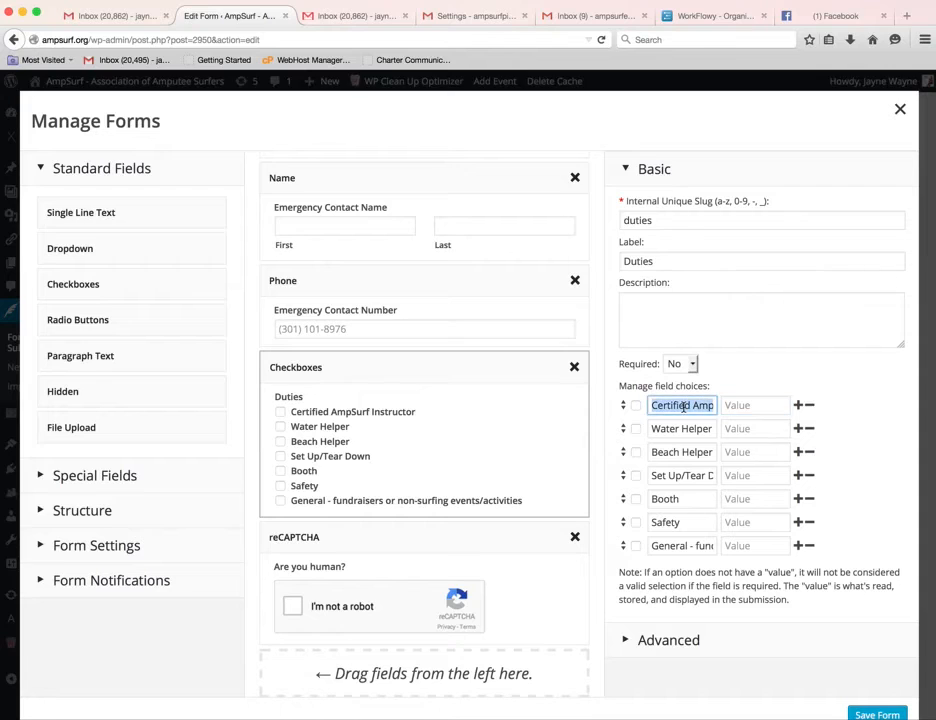
pyautogui.click(769, 404)
pyautogui.press('super+v')
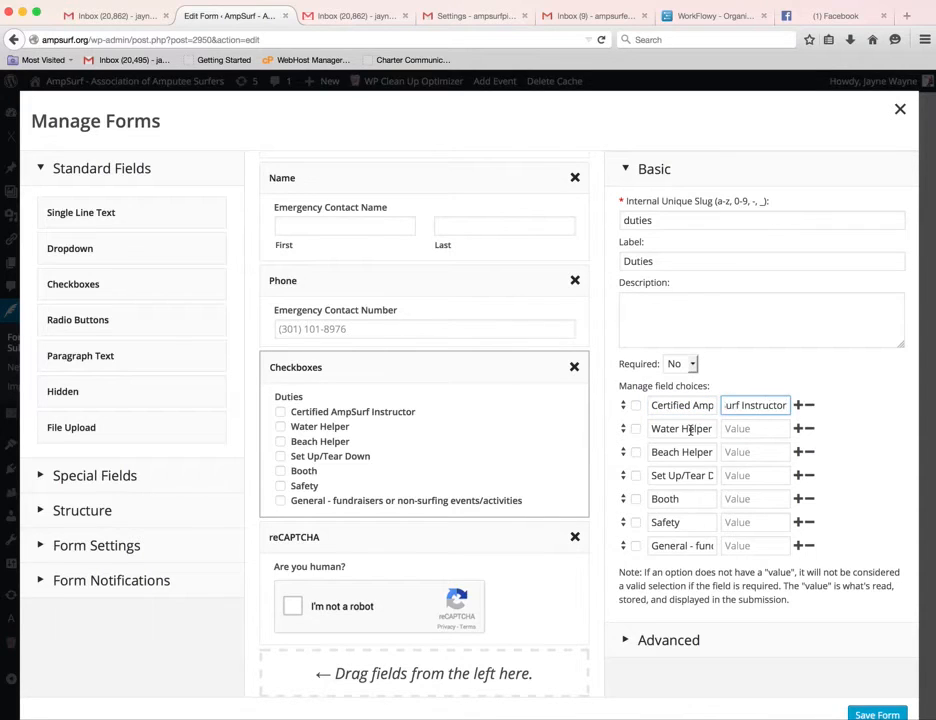
pyautogui.tripleClick(690, 429)
pyautogui.press('super+c')
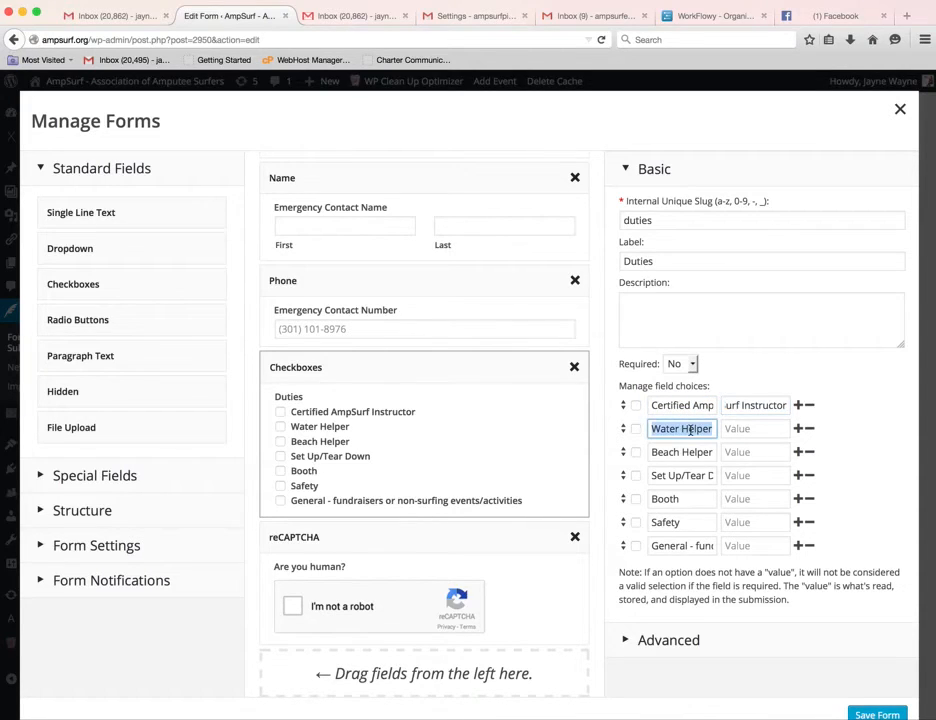
pyautogui.click(755, 429)
pyautogui.press('super+v')
pyautogui.click(653, 453)
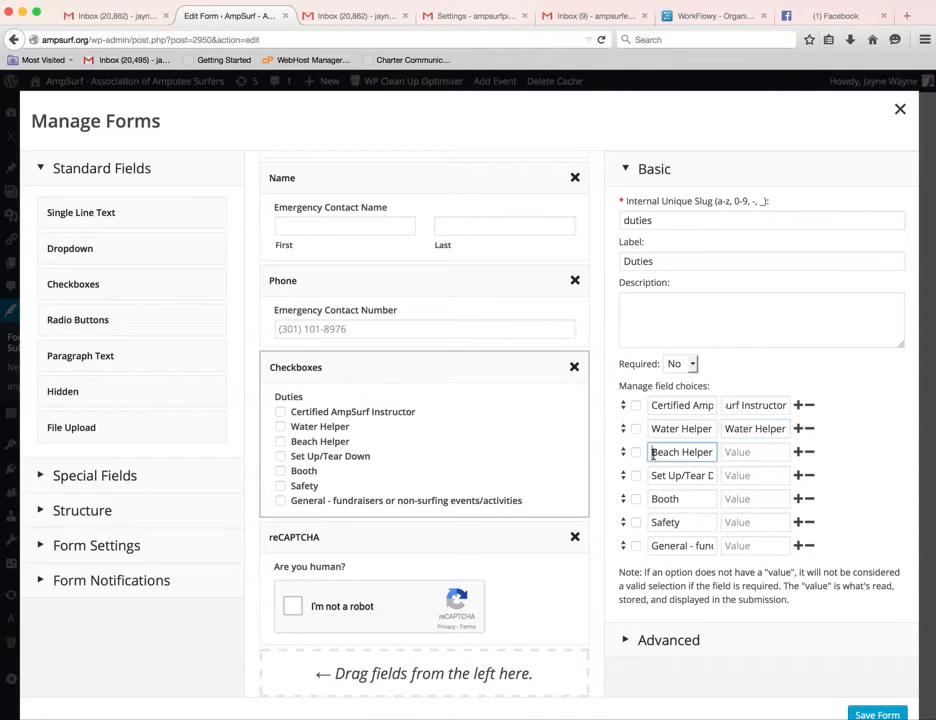
pyautogui.tripleClick(653, 453)
pyautogui.press('super+c')
pyautogui.click(745, 453)
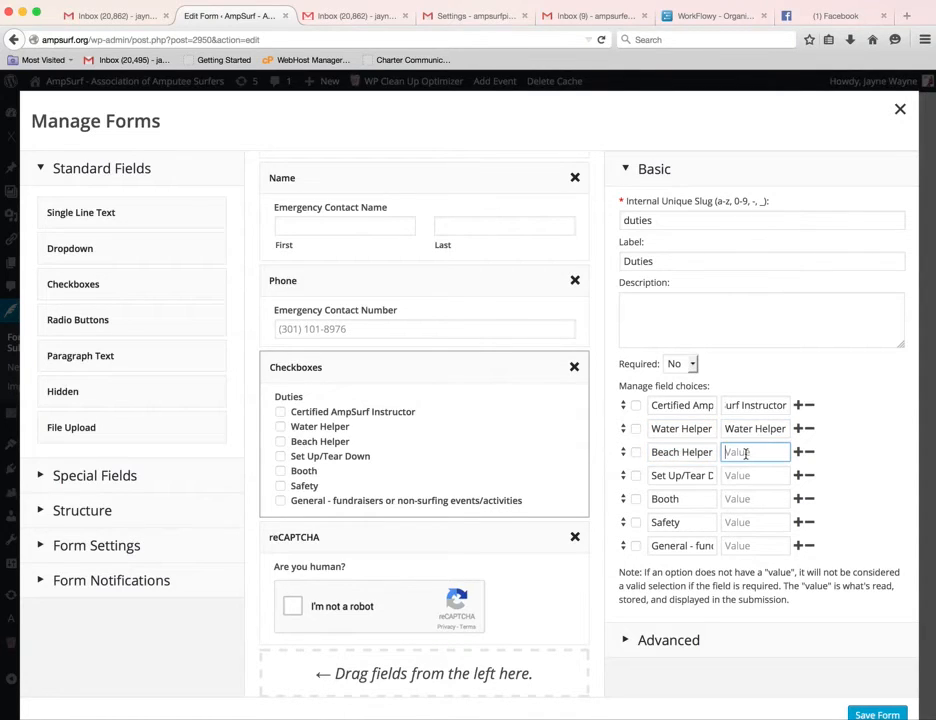
pyautogui.press('super+v')
# Give Set Up/Tear Down, Booth, Safety and General values matching their labels, then save the form.
pyautogui.tripleClick(680, 476)
pyautogui.press('super+c')
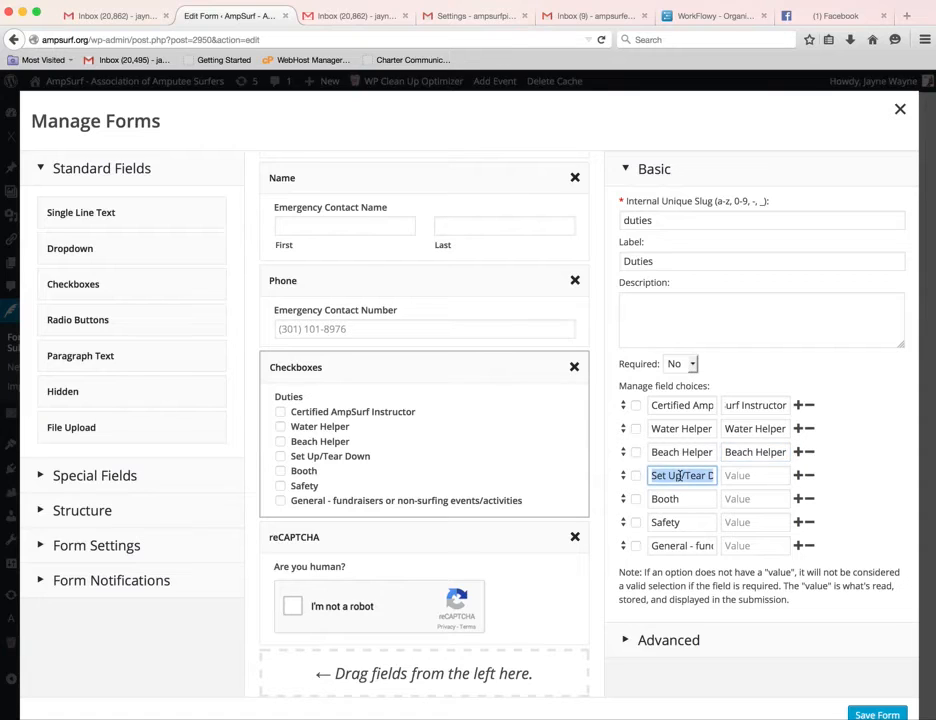
pyautogui.click(751, 476)
pyautogui.press('super+v')
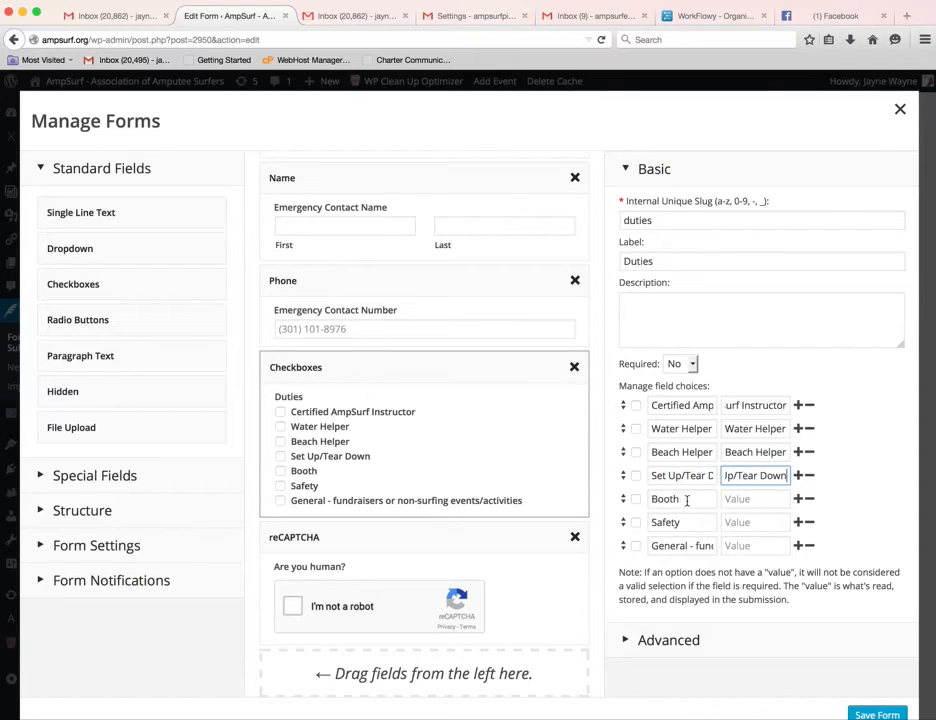
pyautogui.tripleClick(684, 499)
pyautogui.press('super+c')
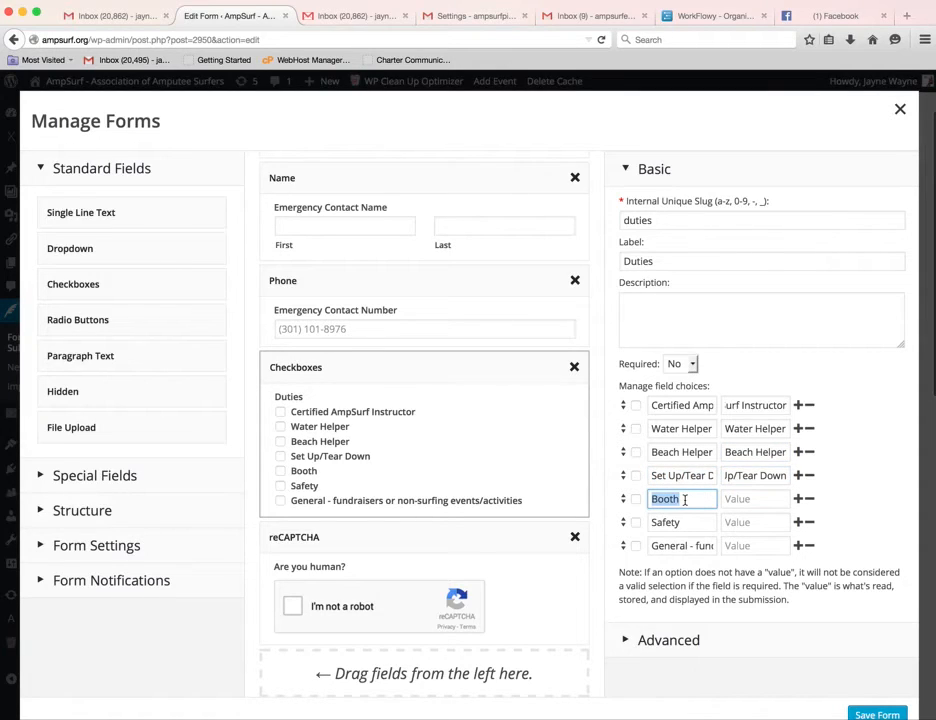
pyautogui.click(758, 499)
pyautogui.press('super+v')
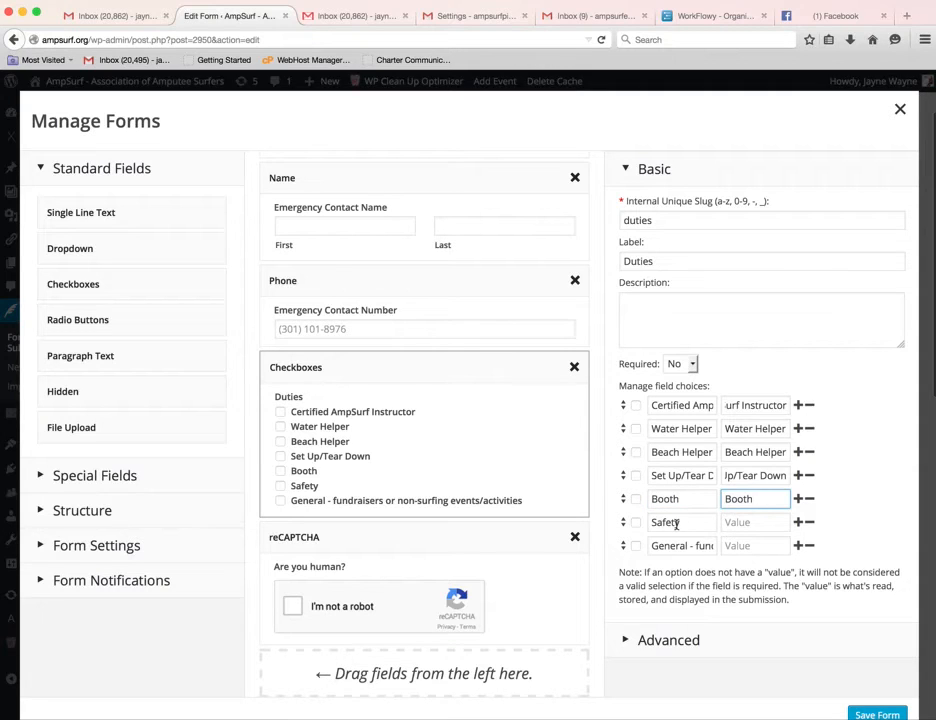
pyautogui.tripleClick(676, 523)
pyautogui.press('super+c')
pyautogui.click(763, 521)
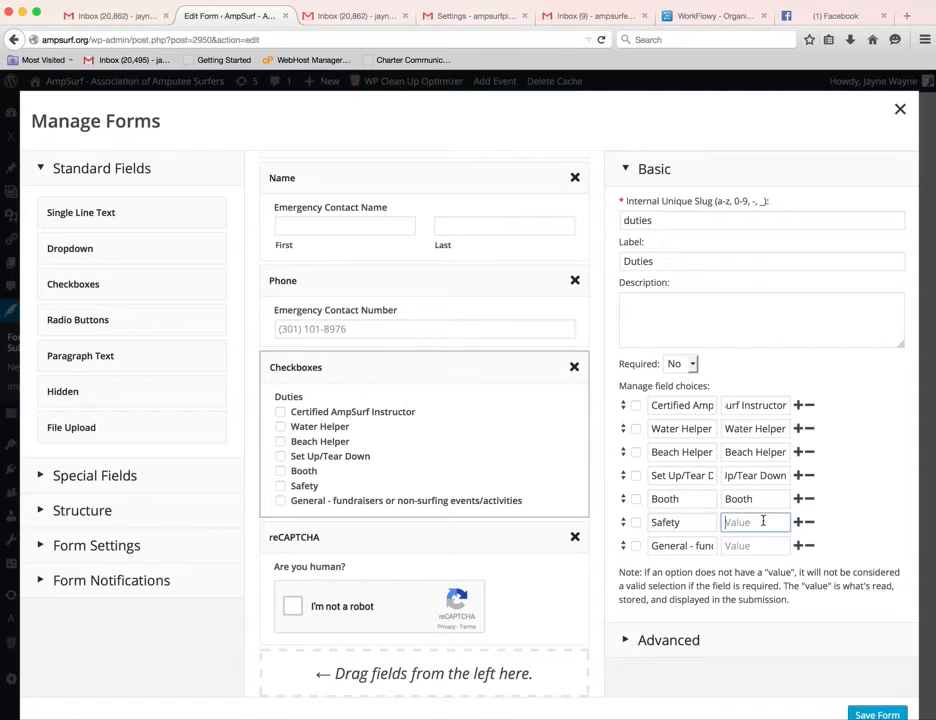
pyautogui.press('super+v')
pyautogui.tripleClick(684, 546)
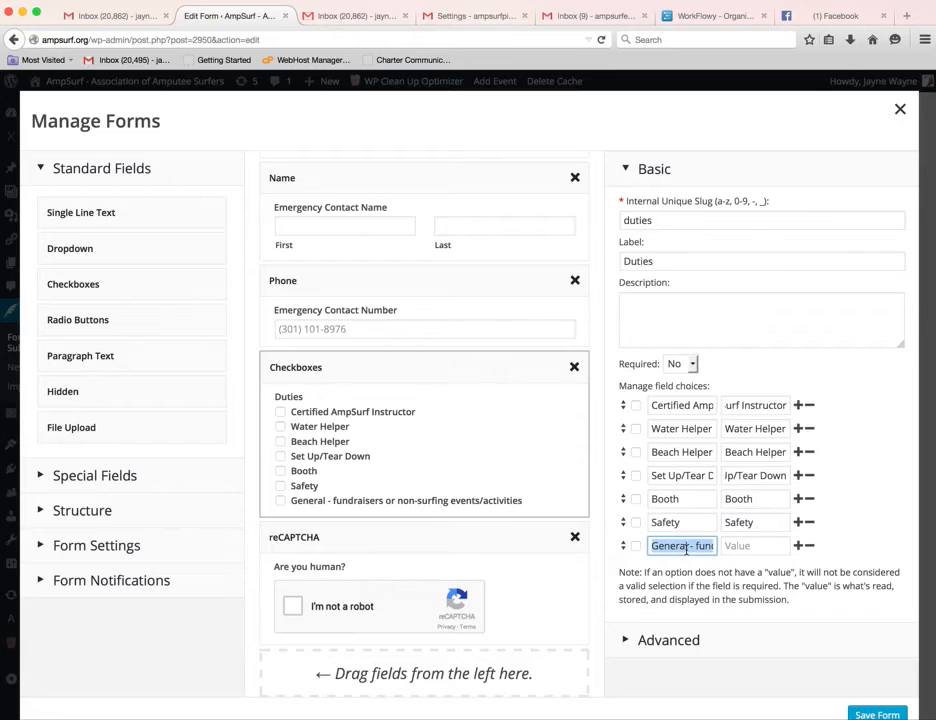
pyautogui.click(742, 547)
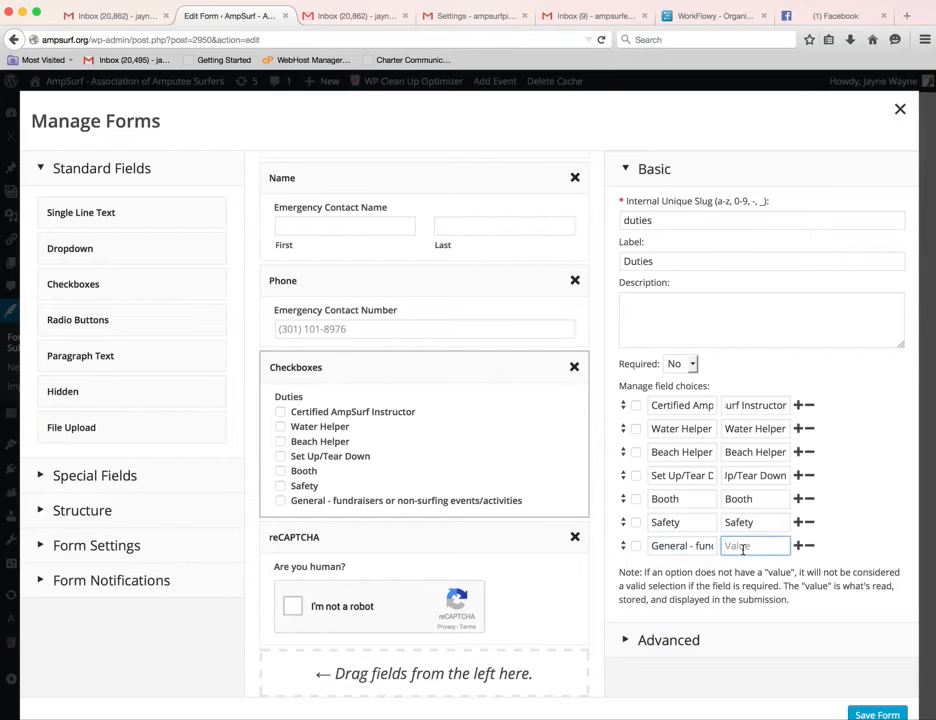
pyautogui.press('super+v')
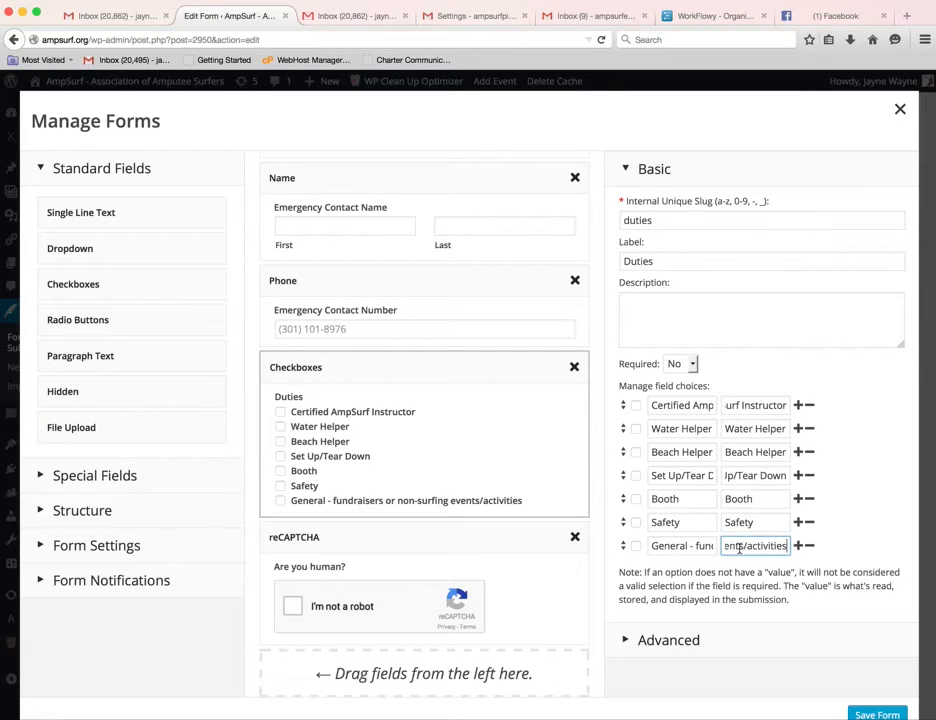
pyautogui.click(873, 713)
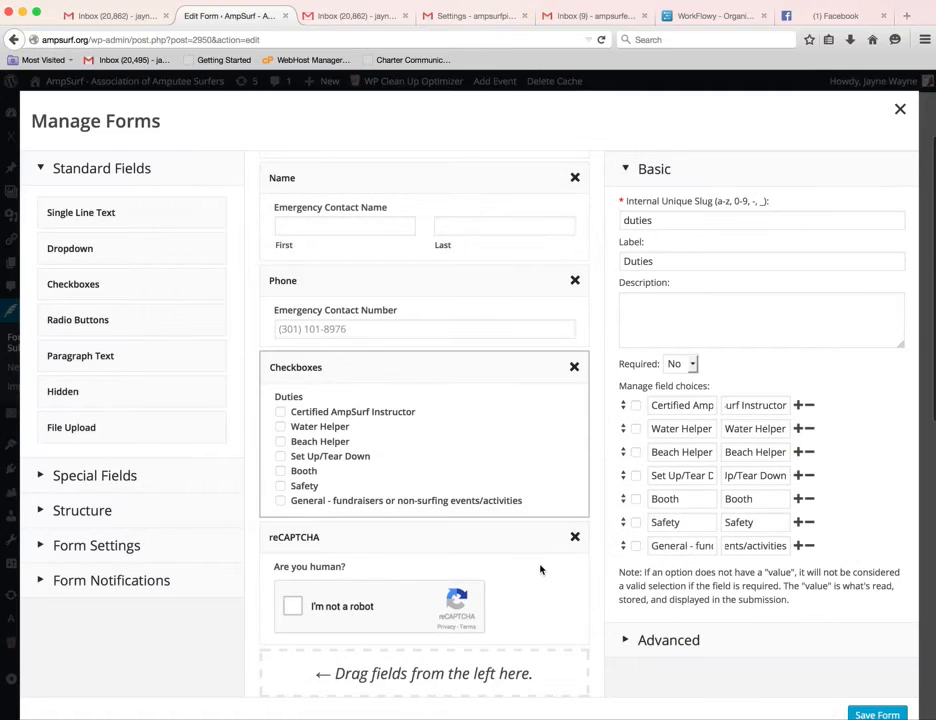
# Review the reCAPTCHA field's description and site key, then save the form.
pyautogui.click(529, 542)
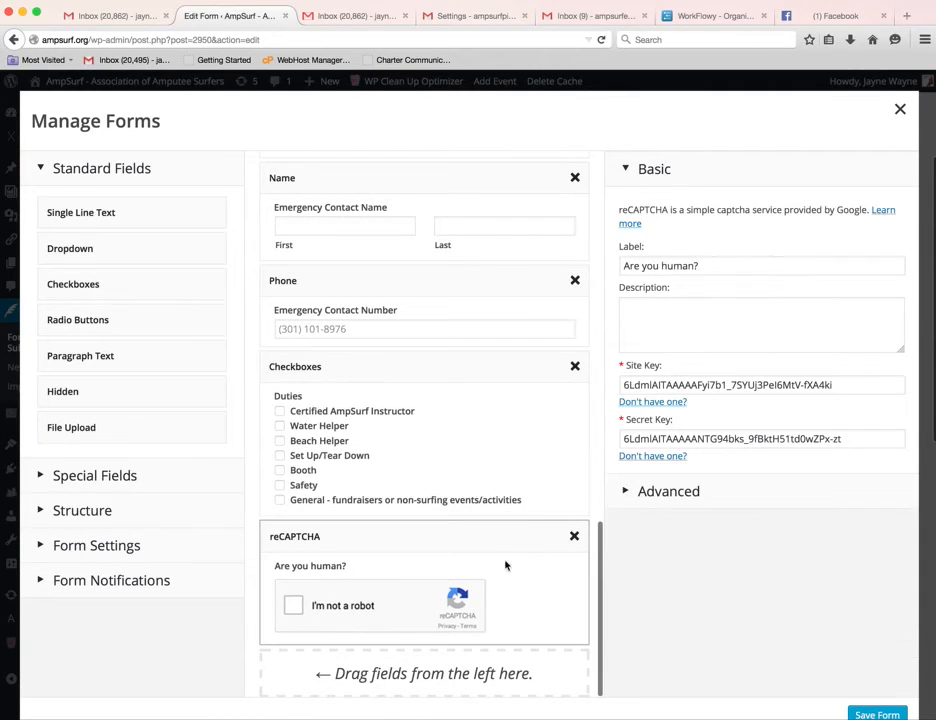
pyautogui.click(820, 345)
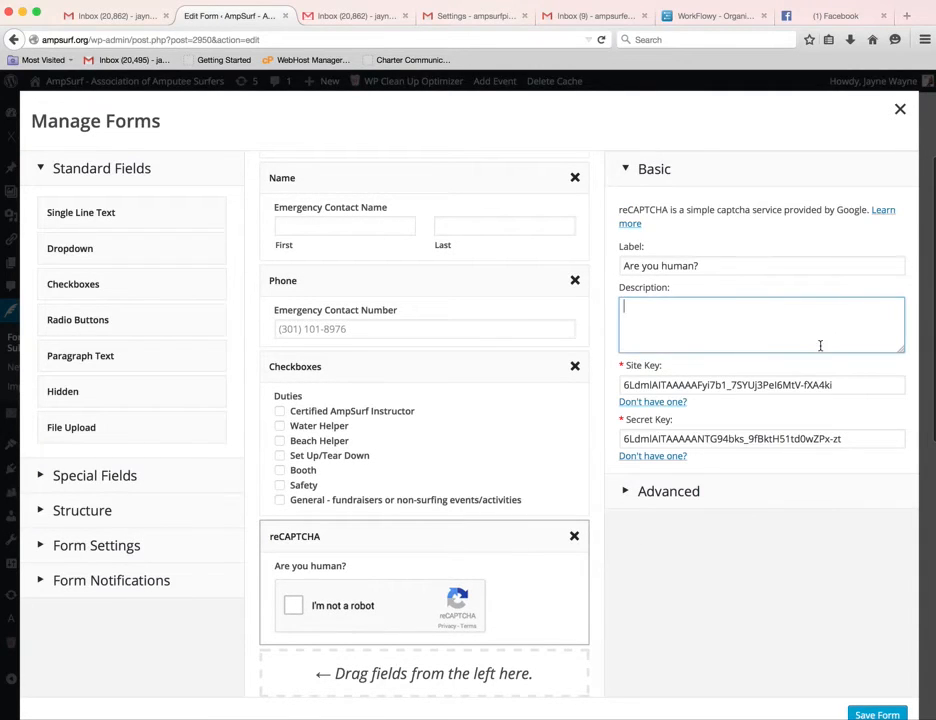
pyautogui.click(869, 388)
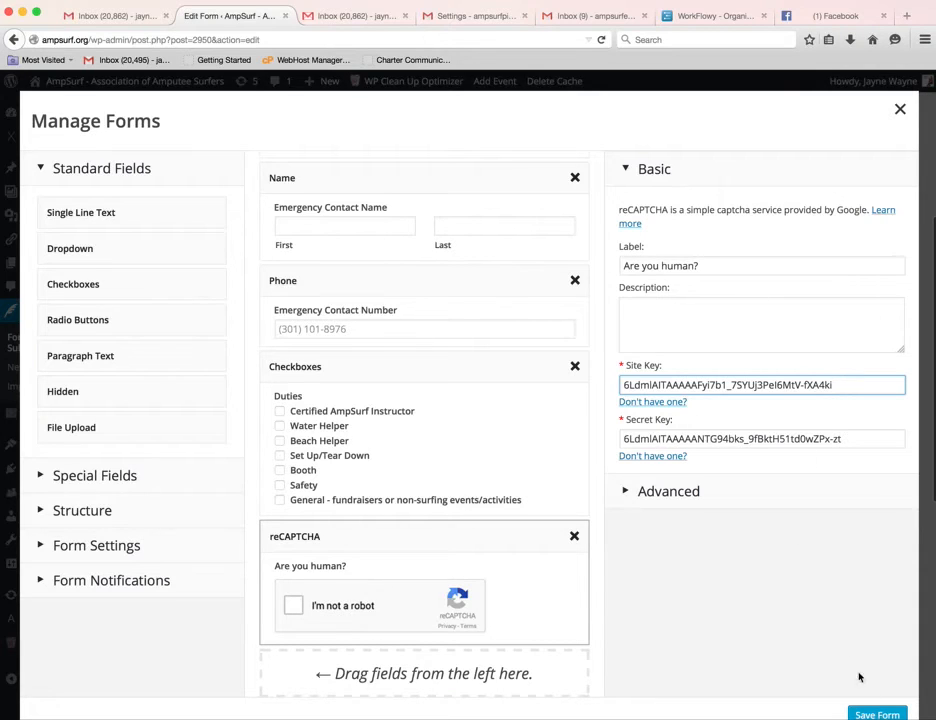
pyautogui.click(875, 713)
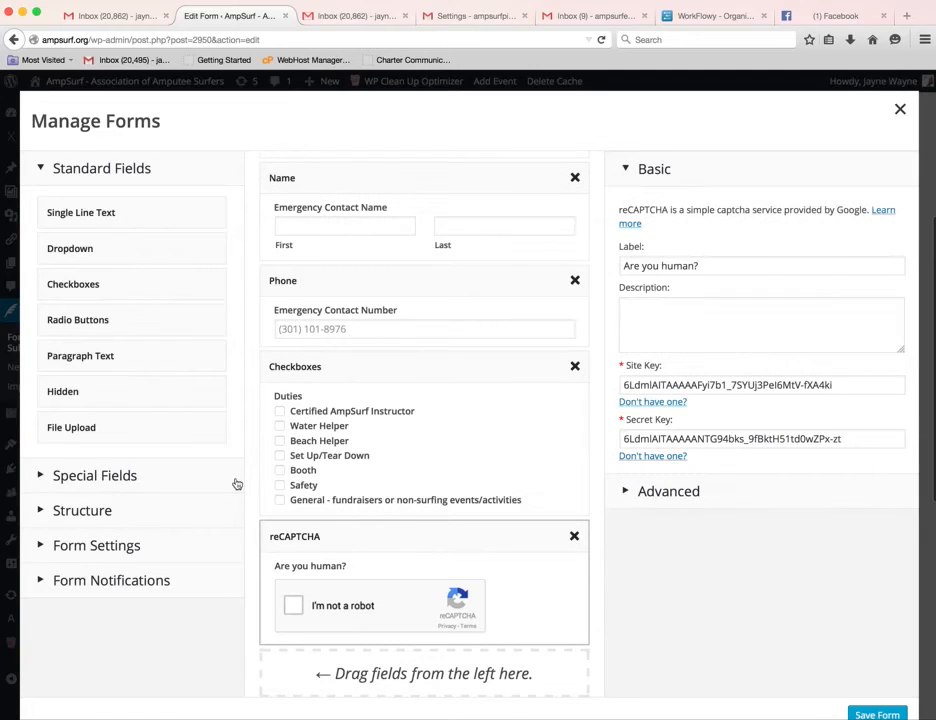
# Expand Special Fields, Structure and Form Settings in the builder's left panel.
pyautogui.click(84, 475)
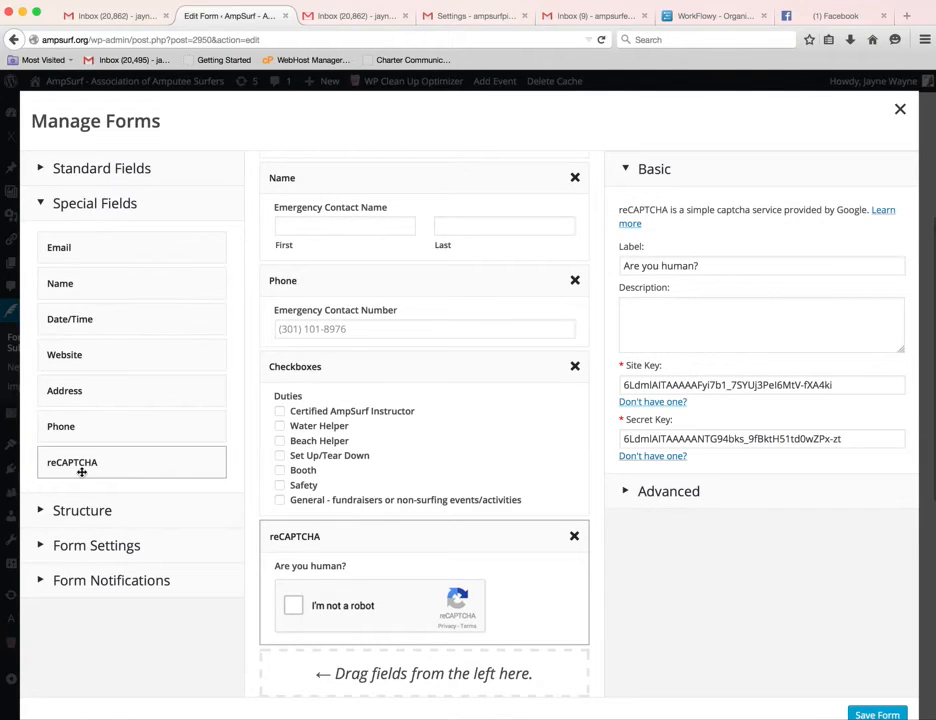
pyautogui.click(124, 511)
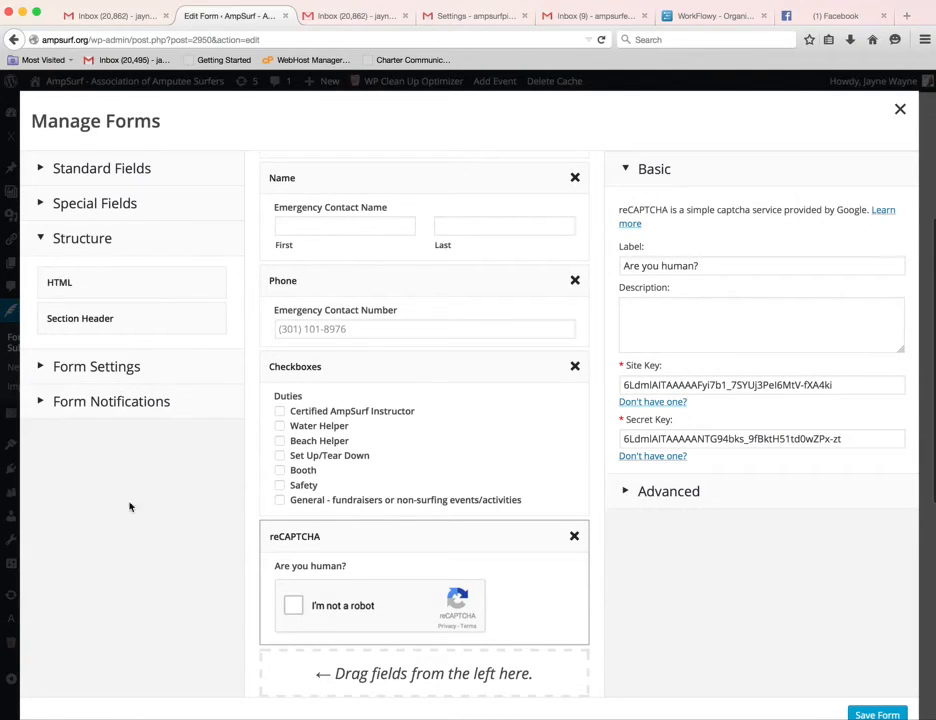
pyautogui.click(150, 370)
# Check the title and Submit Form label, keep Show text, and start typing 'Thank you for your submission.'.
pyautogui.click(203, 335)
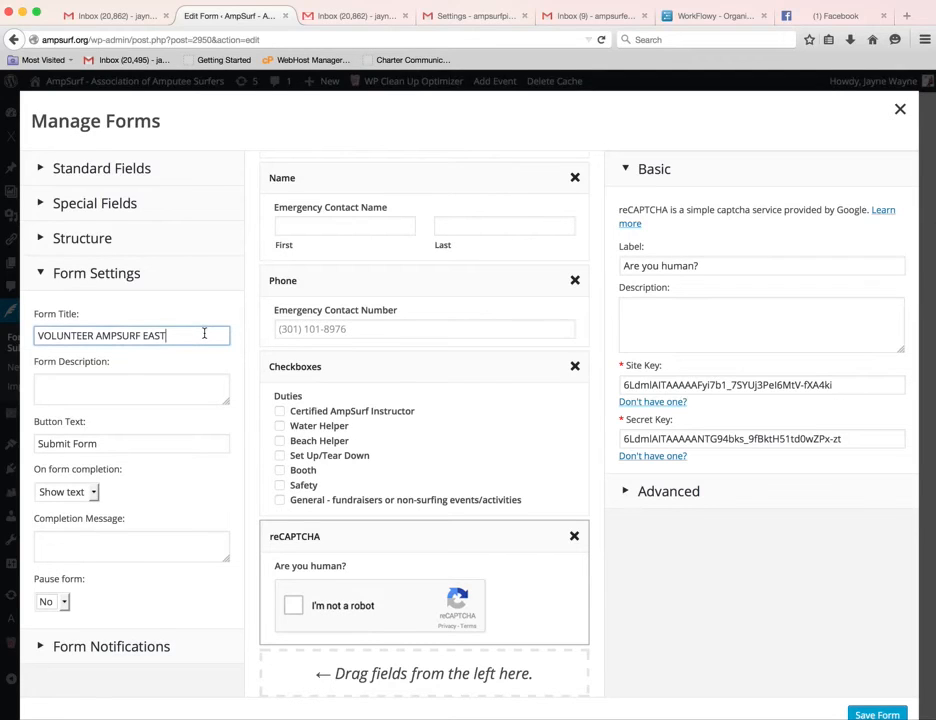
pyautogui.click(155, 441)
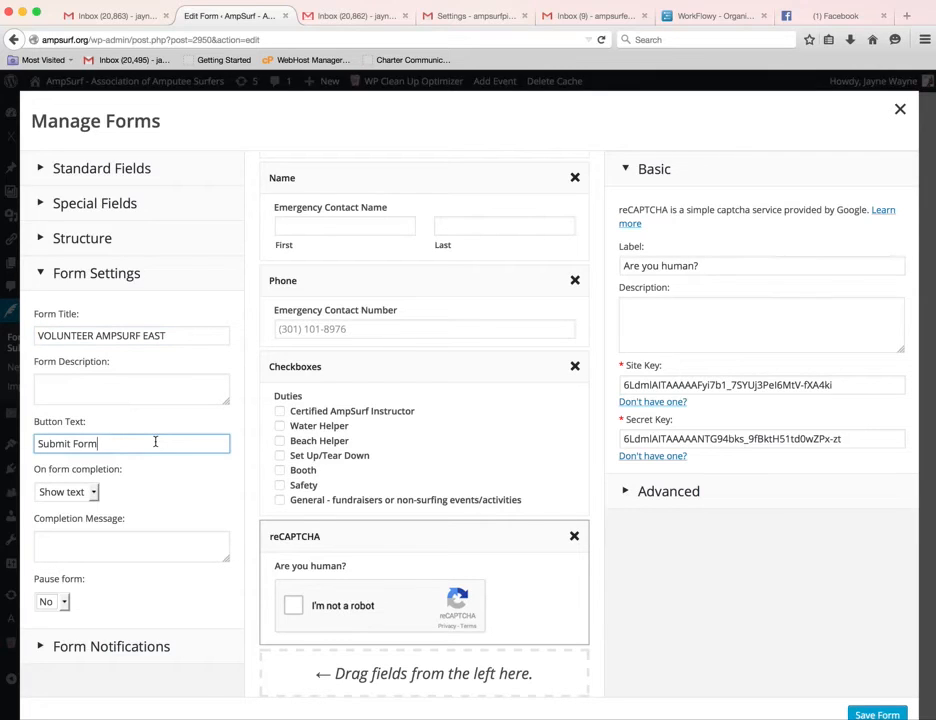
pyautogui.click(154, 543)
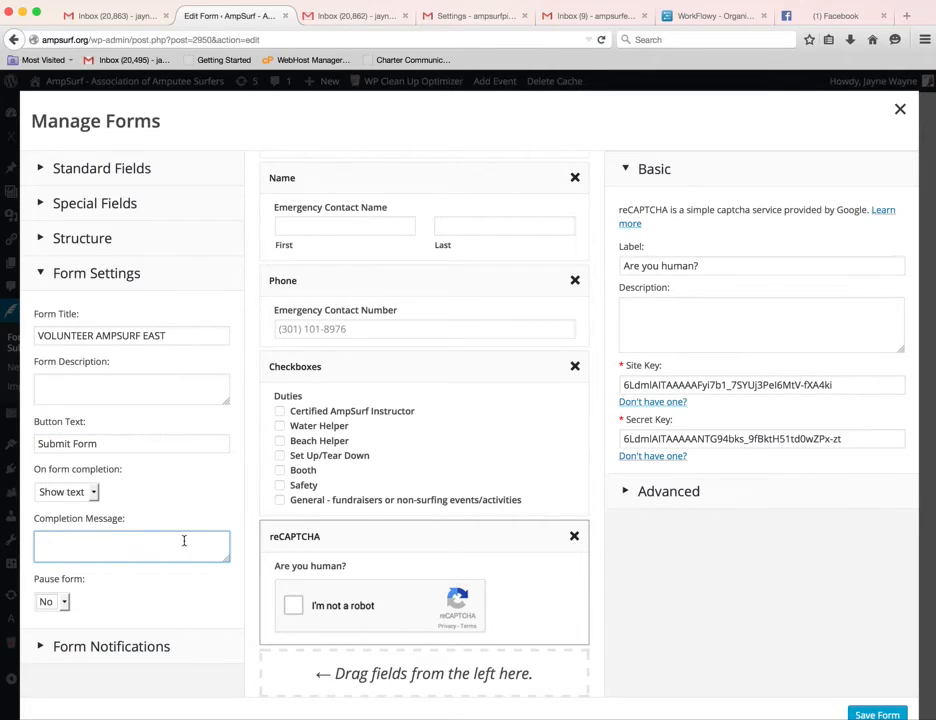
pyautogui.click(92, 492)
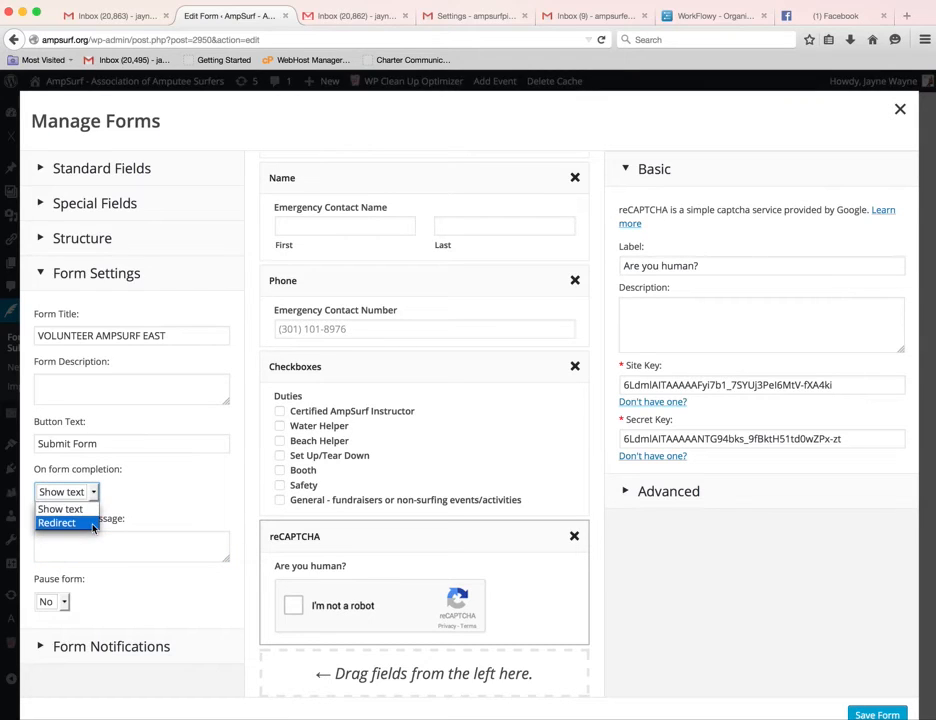
pyautogui.click(183, 544)
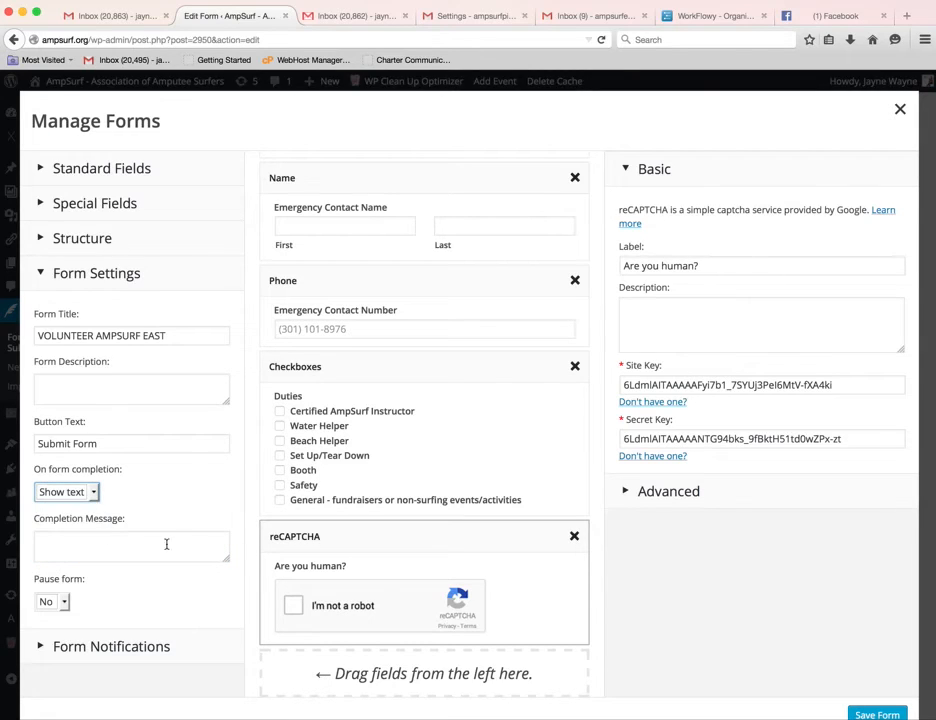
pyautogui.click(158, 540)
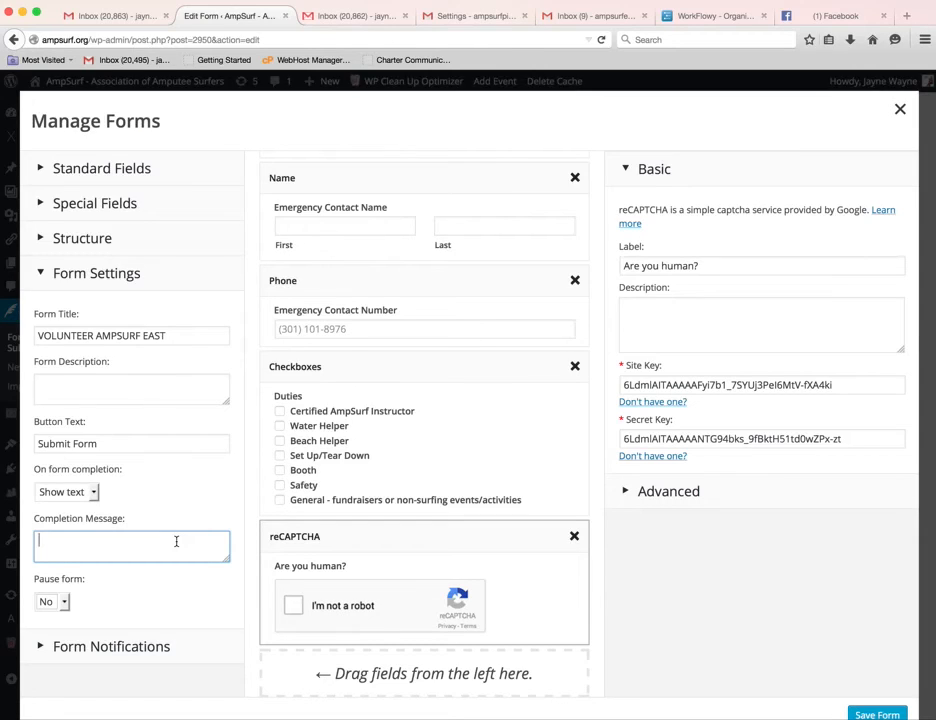
pyautogui.write('Thank you for your su')
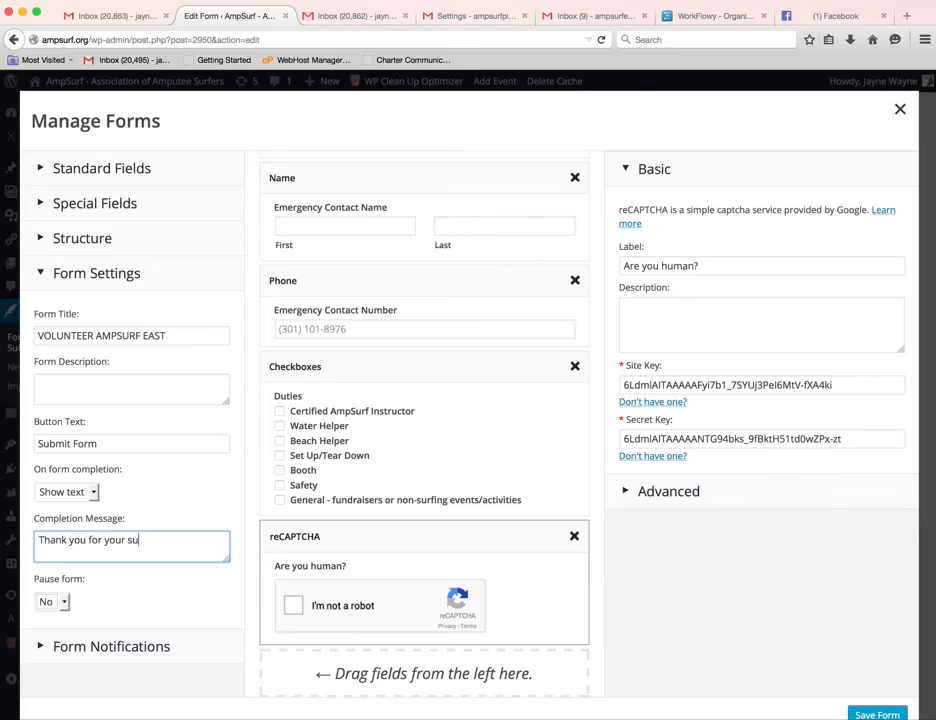
pyautogui.write('bmission.')
# Check the VOLUNTEER AMPSURF EAST email notification settings, then close the form builder.
pyautogui.click(42, 648)
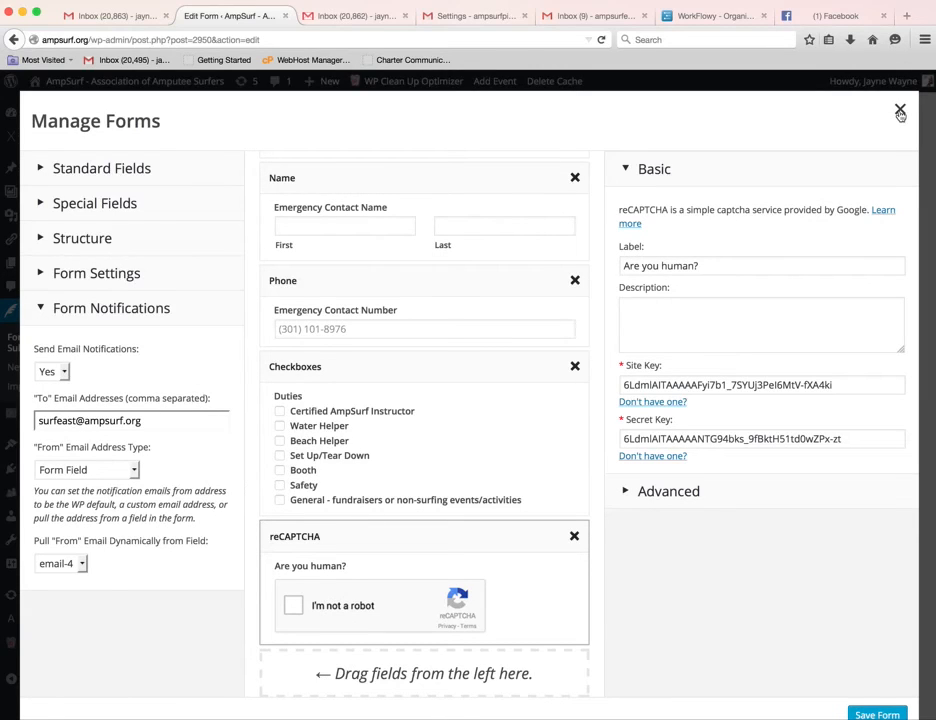
pyautogui.click(899, 113)
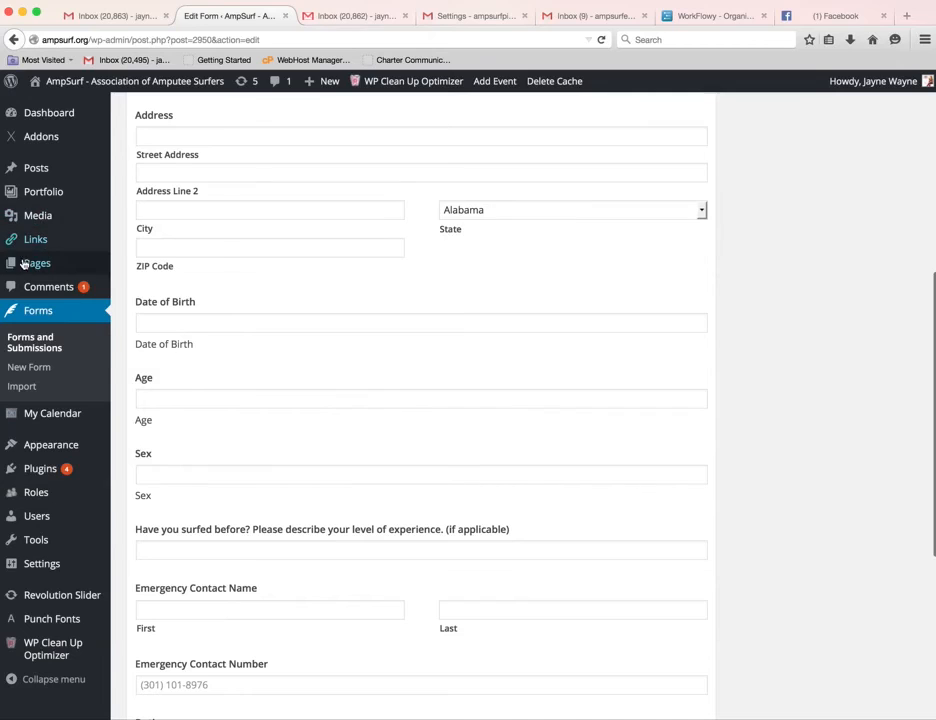
# From All Pages, open 'Ampsurf East Participant Registration' for editing.
pyautogui.moveTo(33, 265)
pyautogui.click(154, 265)
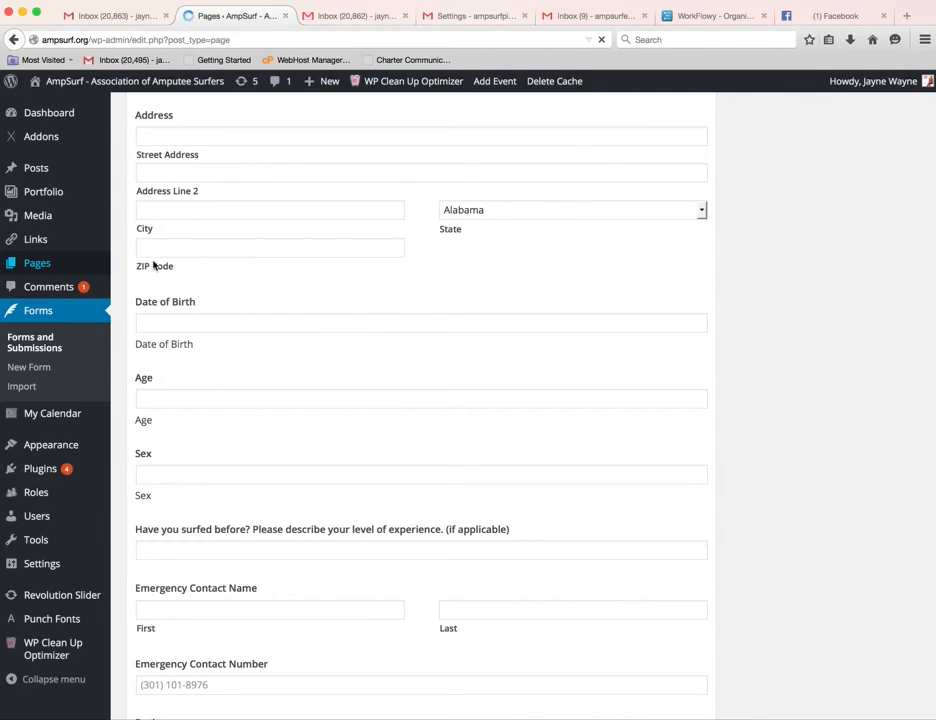
pyautogui.scroll(-1, 485, 406)
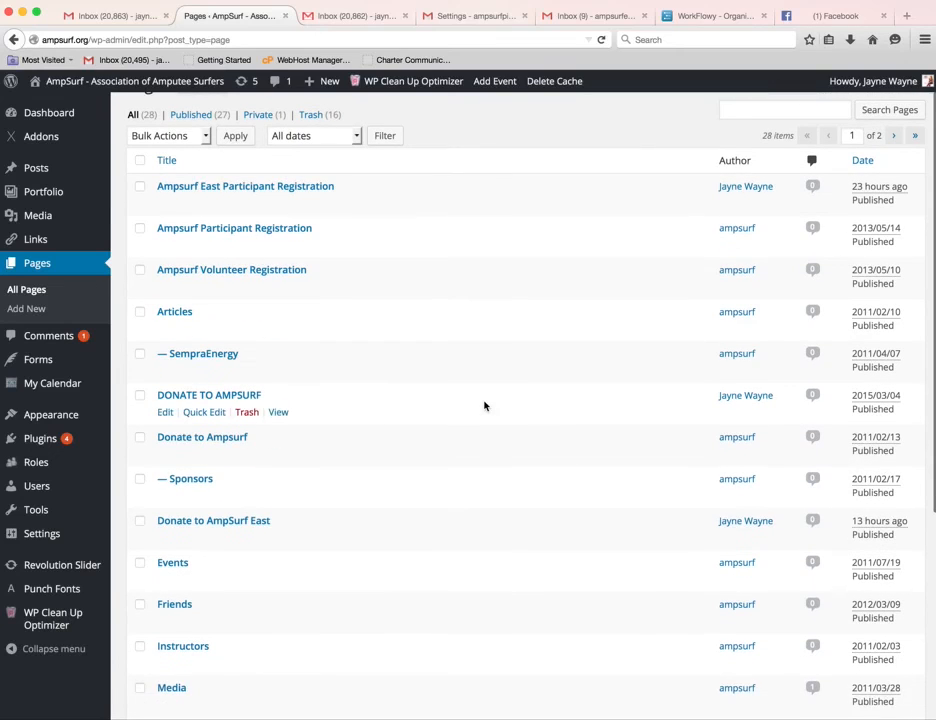
pyautogui.scroll(1, 485, 406)
pyautogui.click(298, 205)
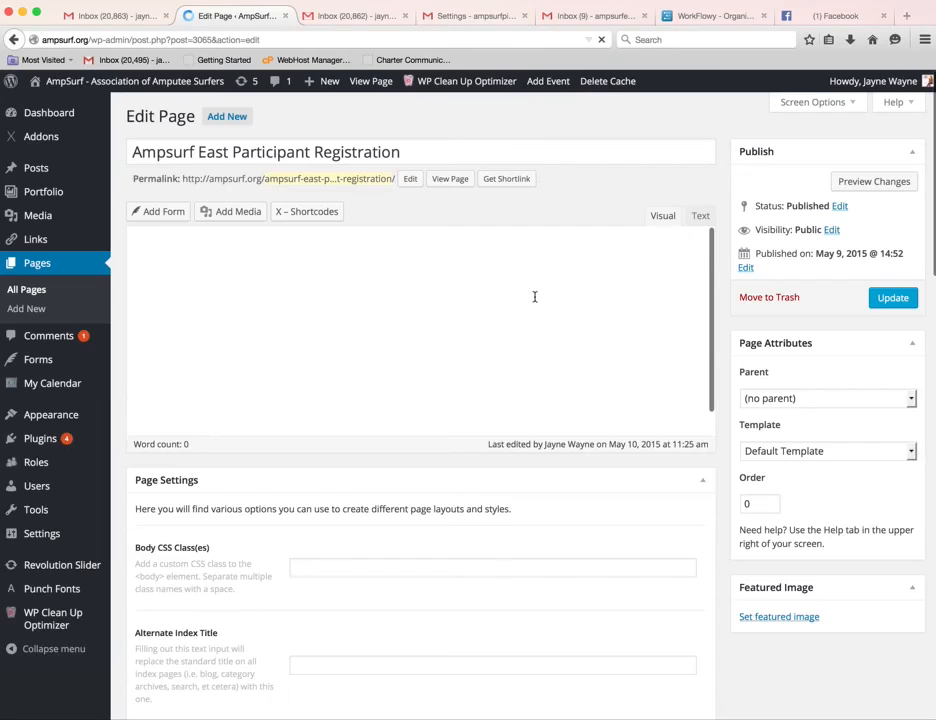
# Select the embedded PARTICIPATE AMPSURF EAST form in the page content.
pyautogui.scroll(-1, 538, 362)
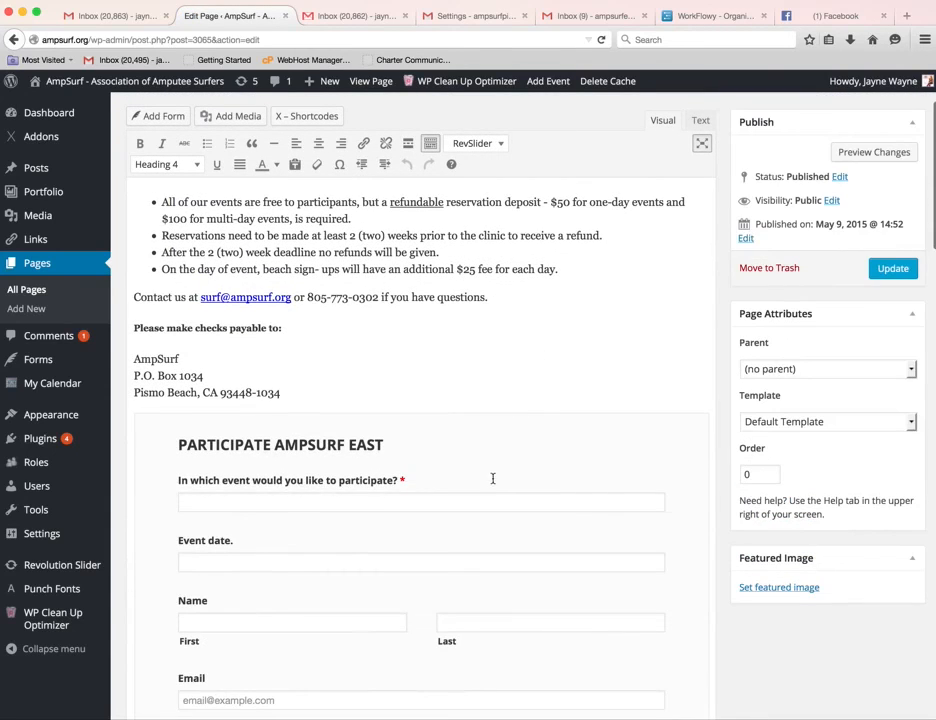
pyautogui.scroll(-1, 530, 456)
pyautogui.scroll(2, 500, 440)
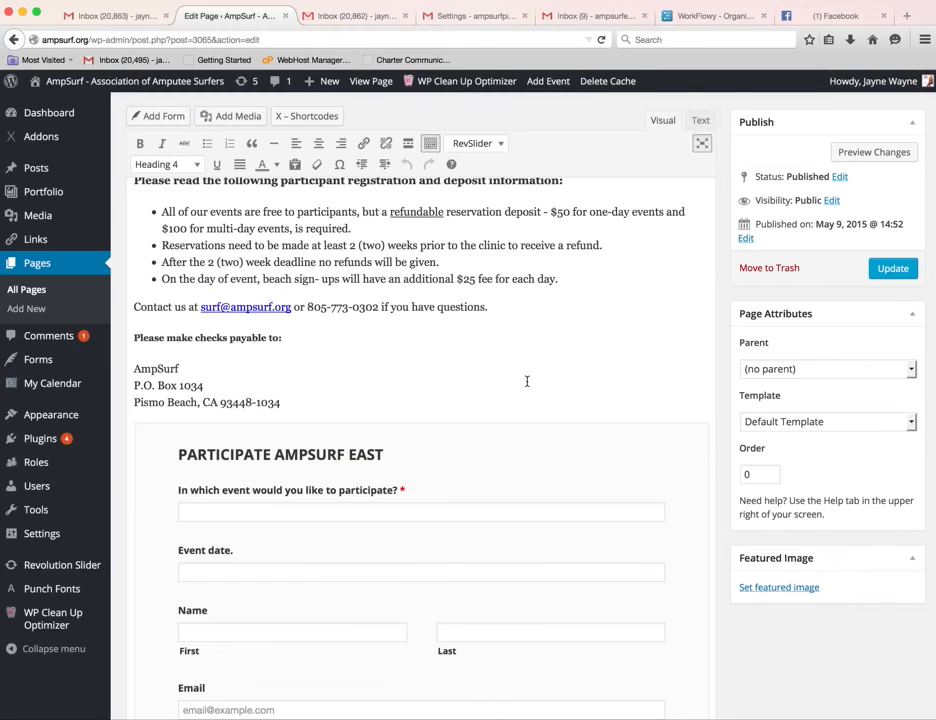
pyautogui.click(508, 449)
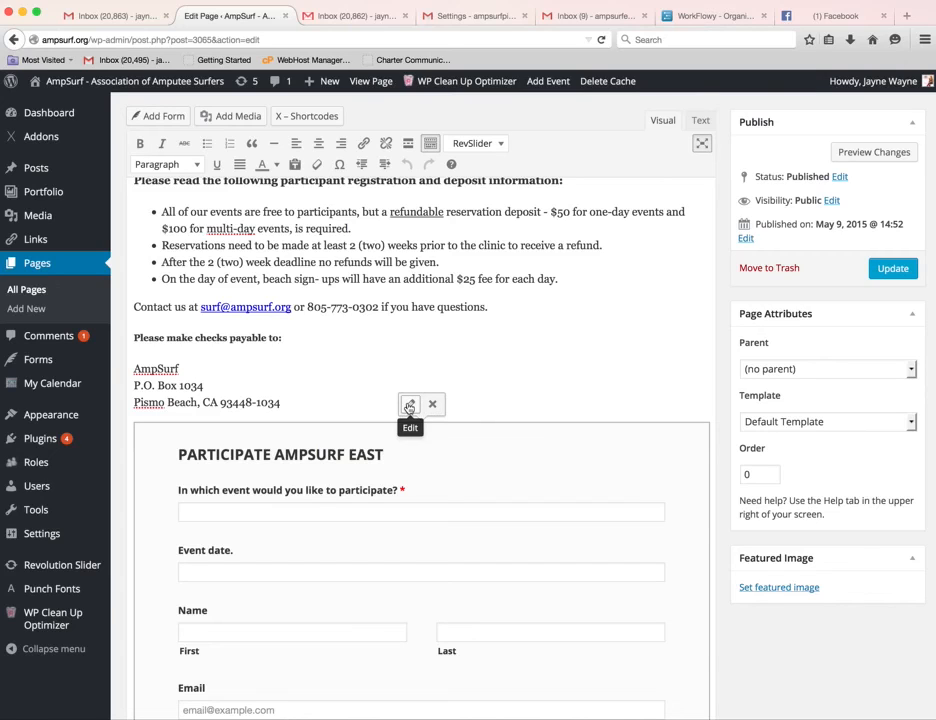
pyautogui.click(170, 118)
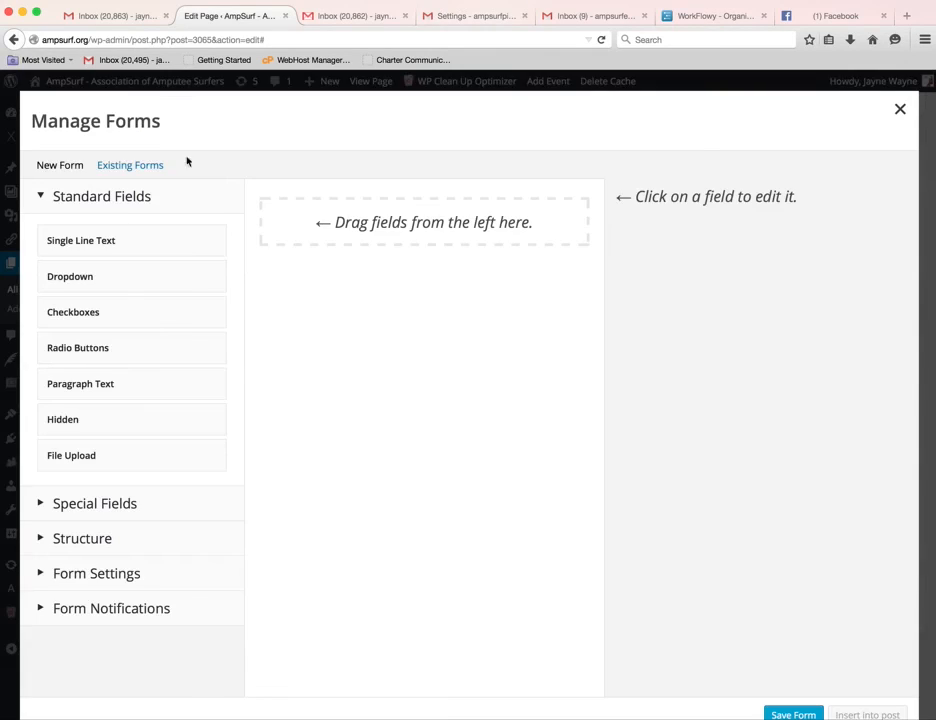
pyautogui.click(130, 166)
pyautogui.moveTo(144, 262)
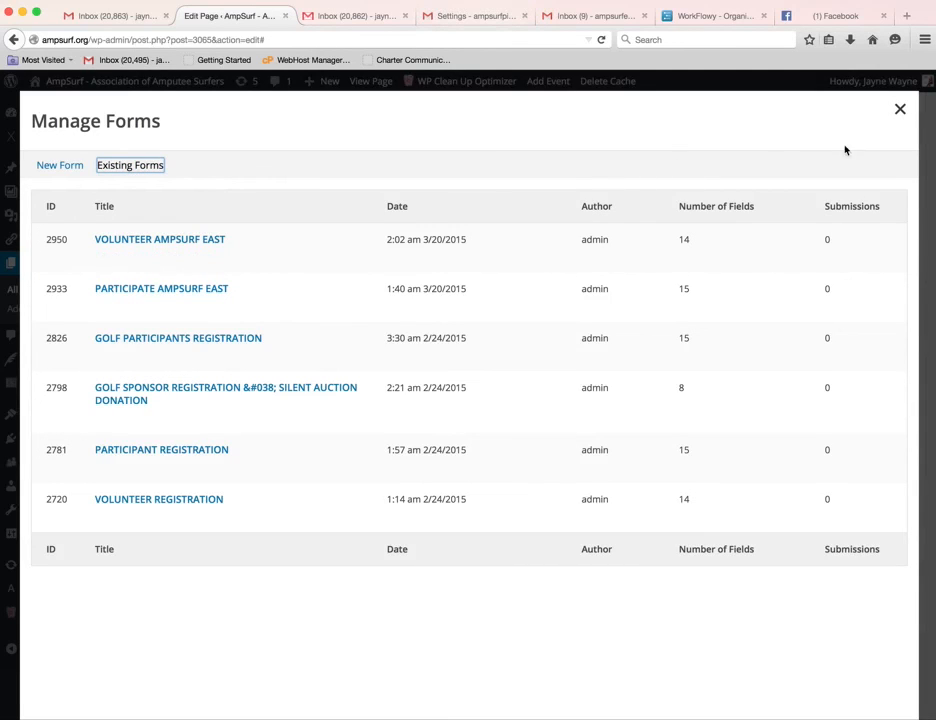
pyautogui.click(899, 112)
pyautogui.click(478, 162)
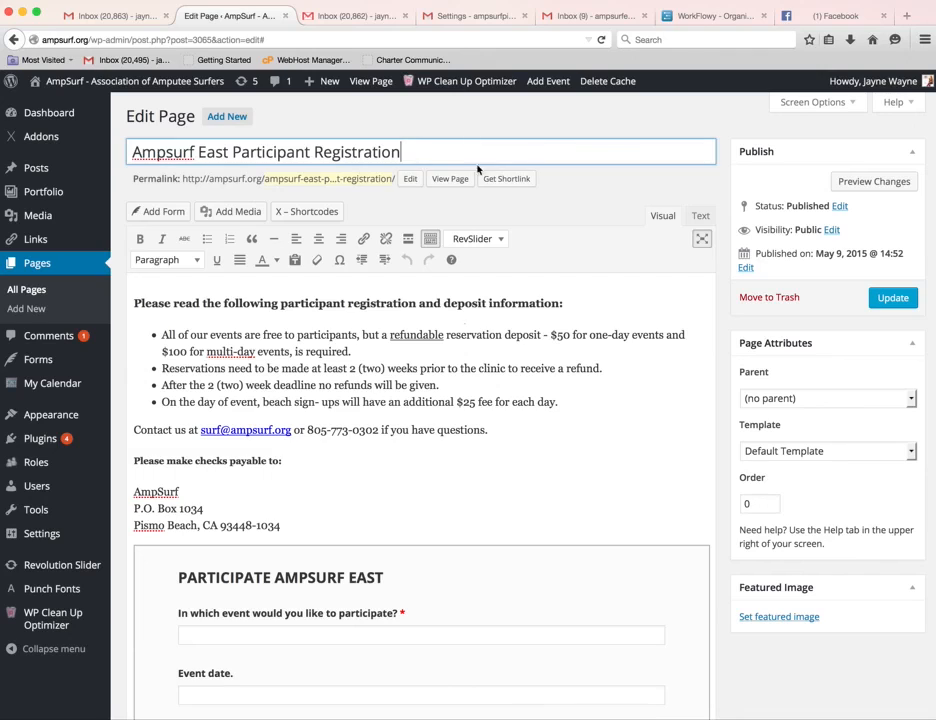
pyautogui.click(464, 382)
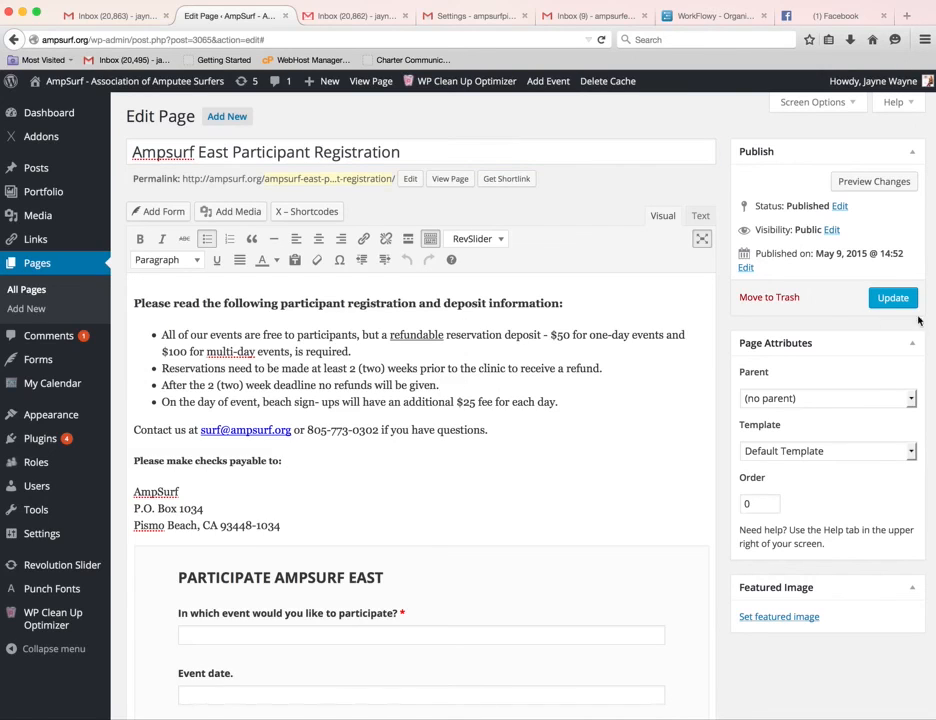
pyautogui.moveTo(35, 365)
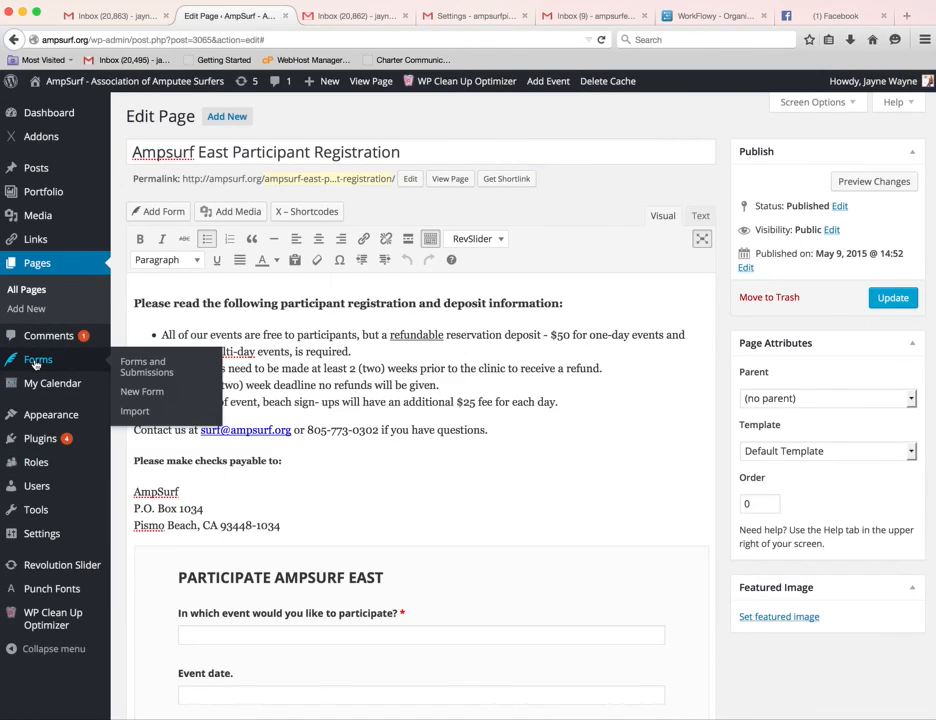
# From Forms and Submissions, open PARTICIPATE AMPSURF EAST in the Manage Form builder.
pyautogui.click(160, 367)
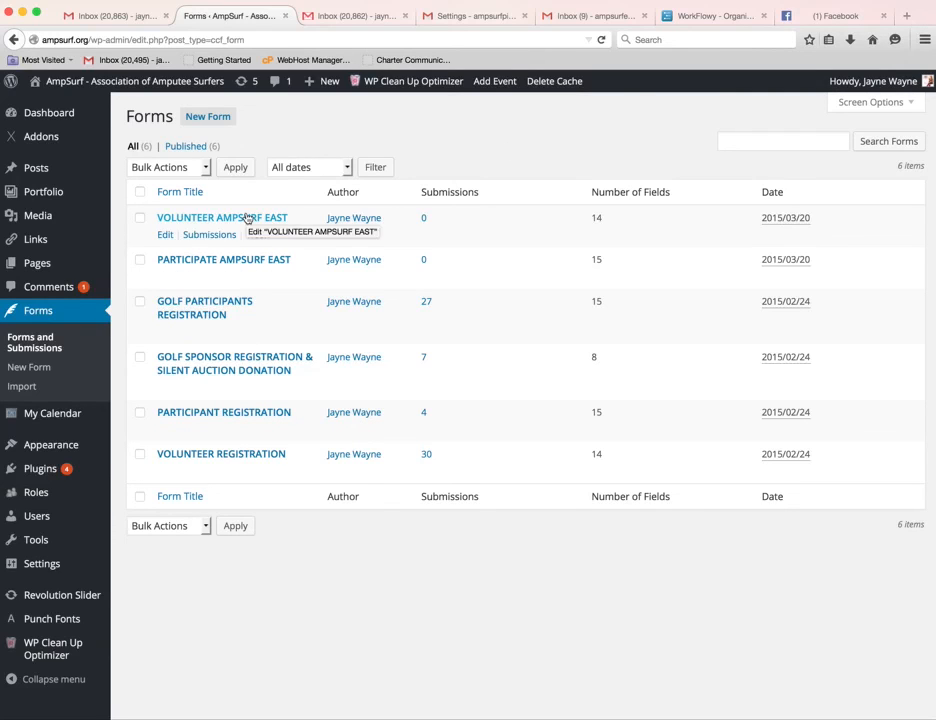
pyautogui.click(243, 261)
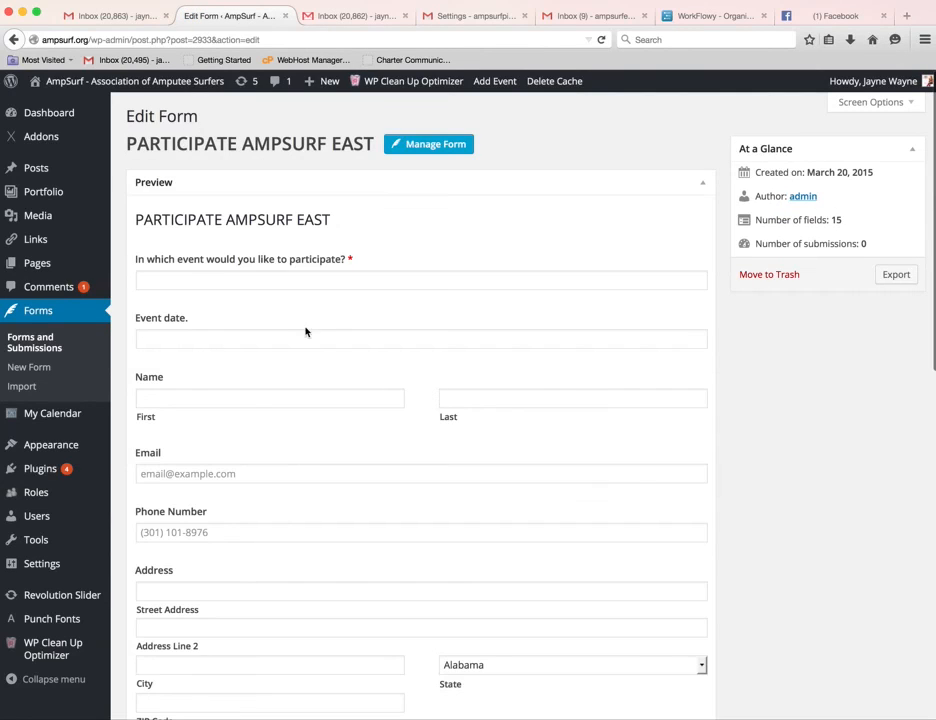
pyautogui.click(466, 148)
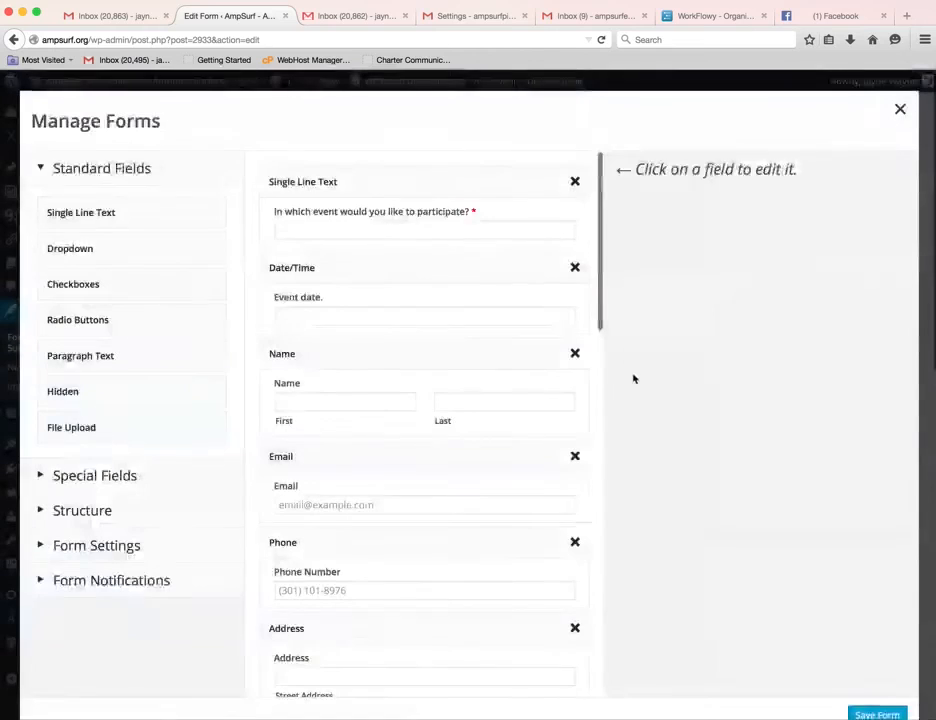
# Review the PARTICIPATE AMPSURF EAST completion message and its email notification settings.
pyautogui.click(145, 512)
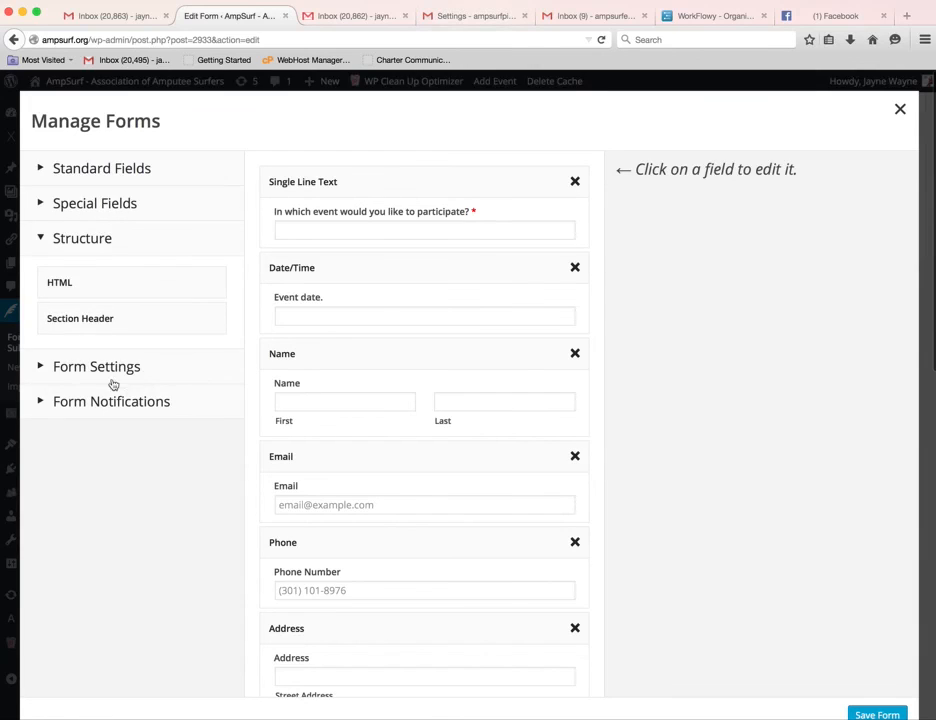
pyautogui.click(72, 372)
pyautogui.scroll(-2, 152, 541)
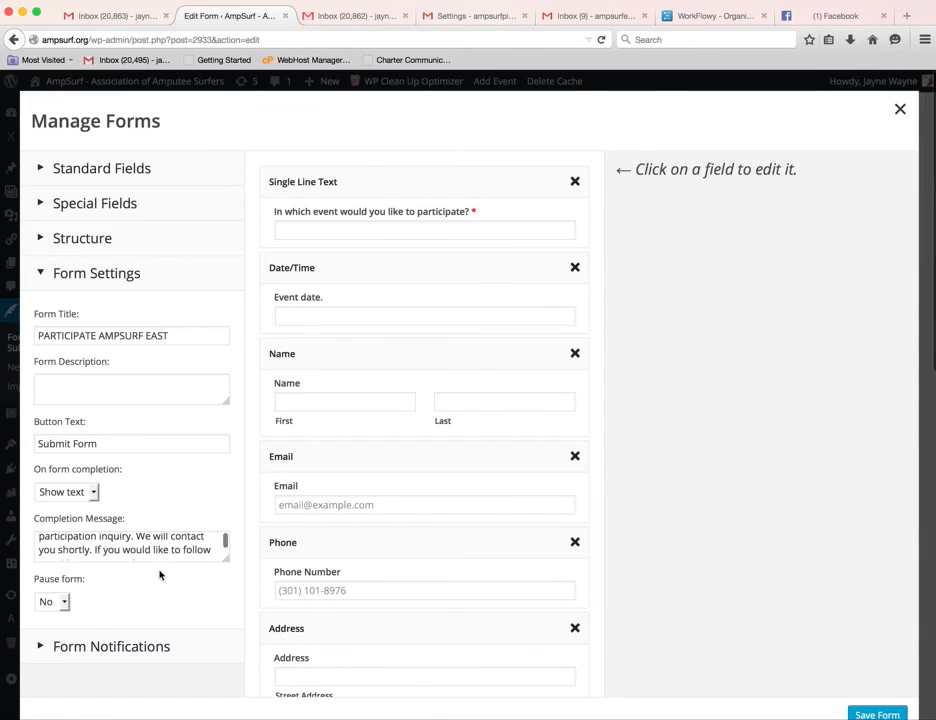
pyautogui.doubleClick(197, 549)
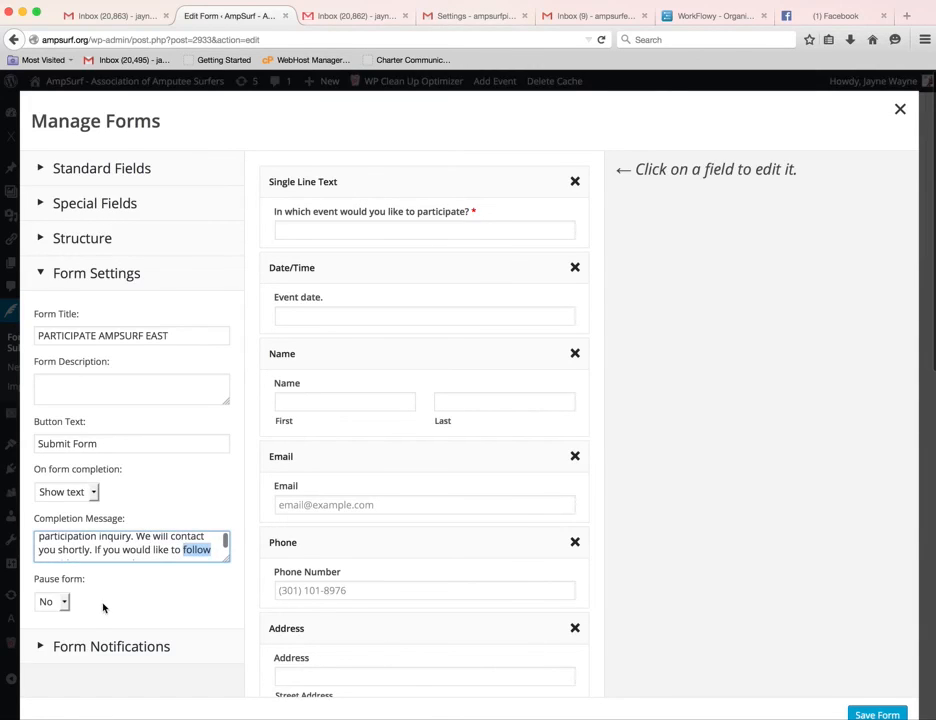
pyautogui.click(60, 645)
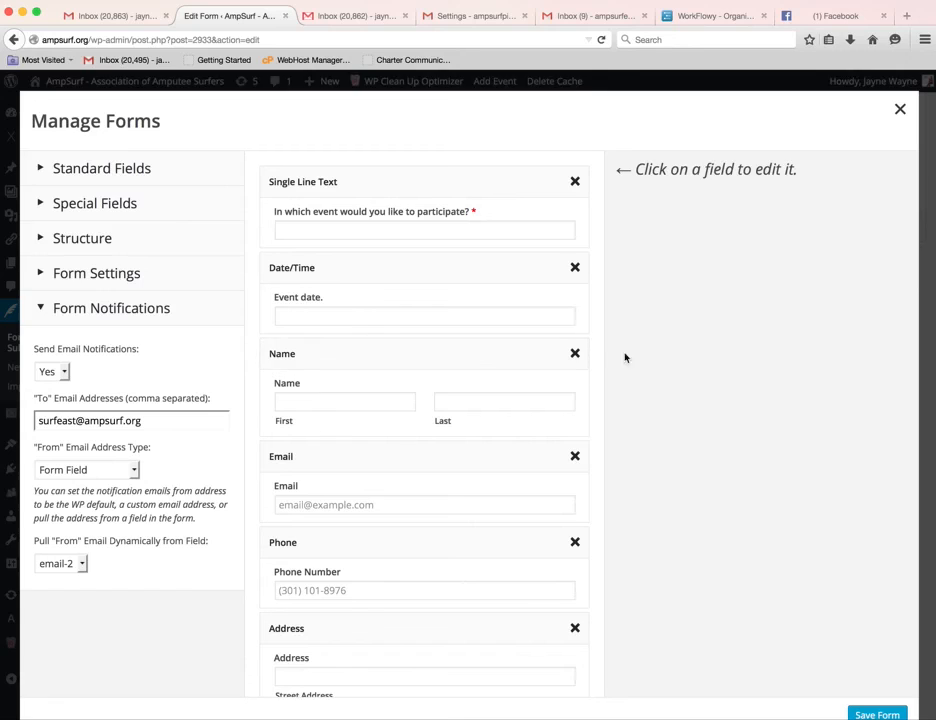
# Check Special Fields, recheck notifications and settings, then close the builder to the preview.
pyautogui.click(50, 204)
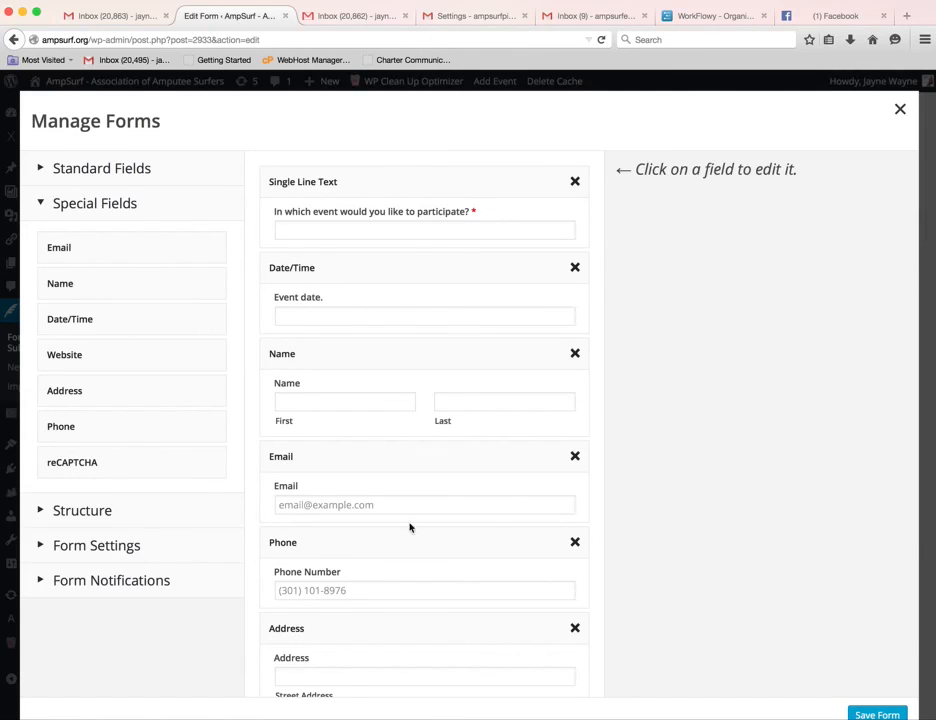
pyautogui.click(64, 579)
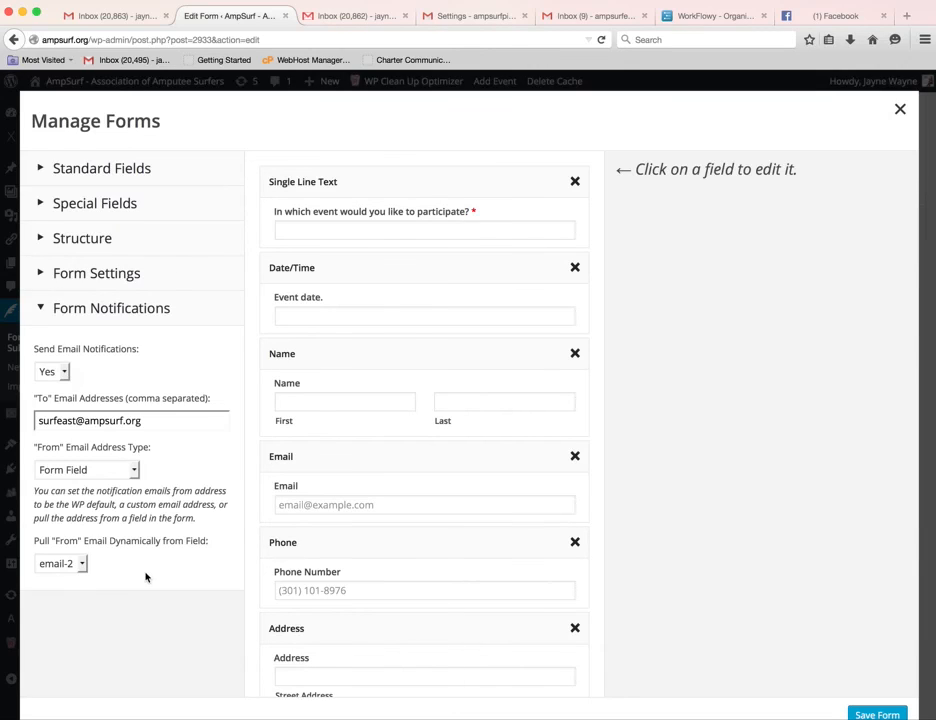
pyautogui.click(84, 279)
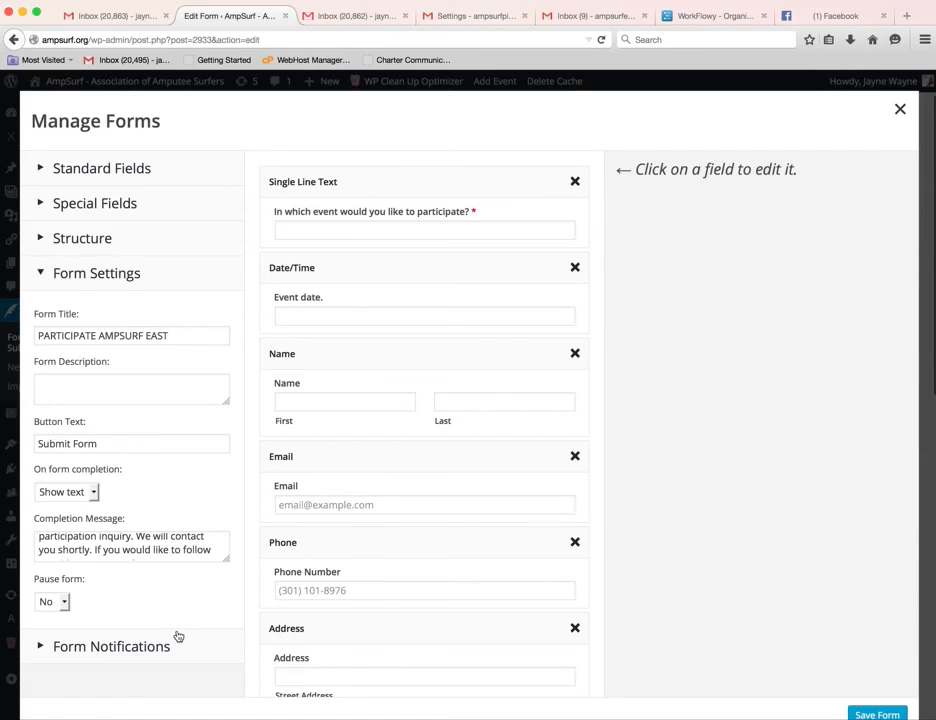
pyautogui.click(900, 109)
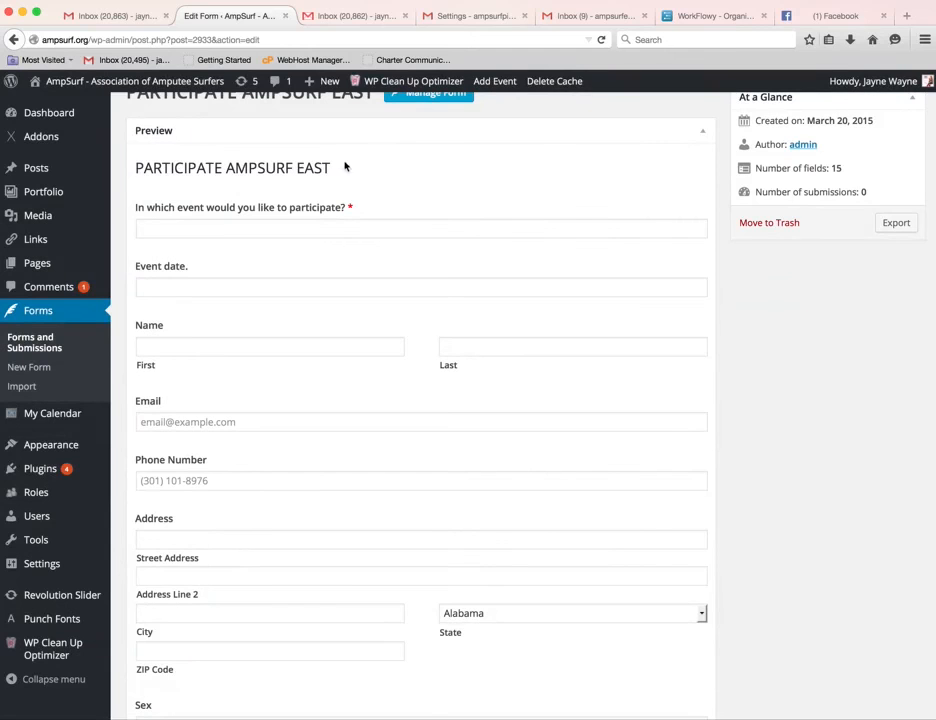